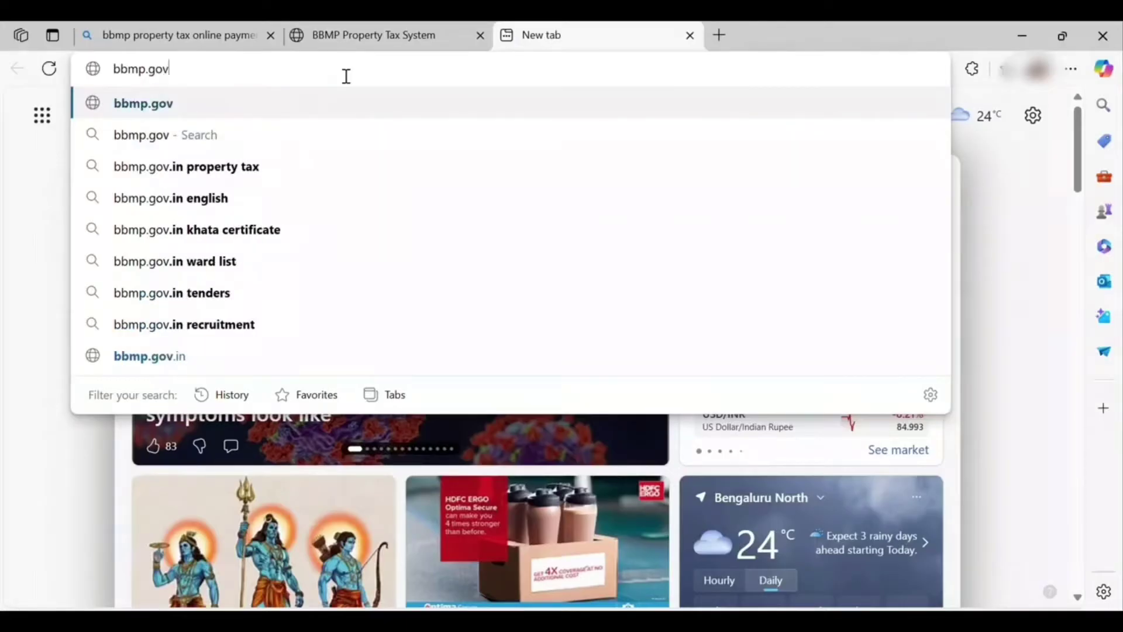
# Search the web for "bbmp.gov.in english" and open the official BBMP website.
pyautogui.press('Down')
pyautogui.press('Down')
pyautogui.press('Down')
pyautogui.press('Return')
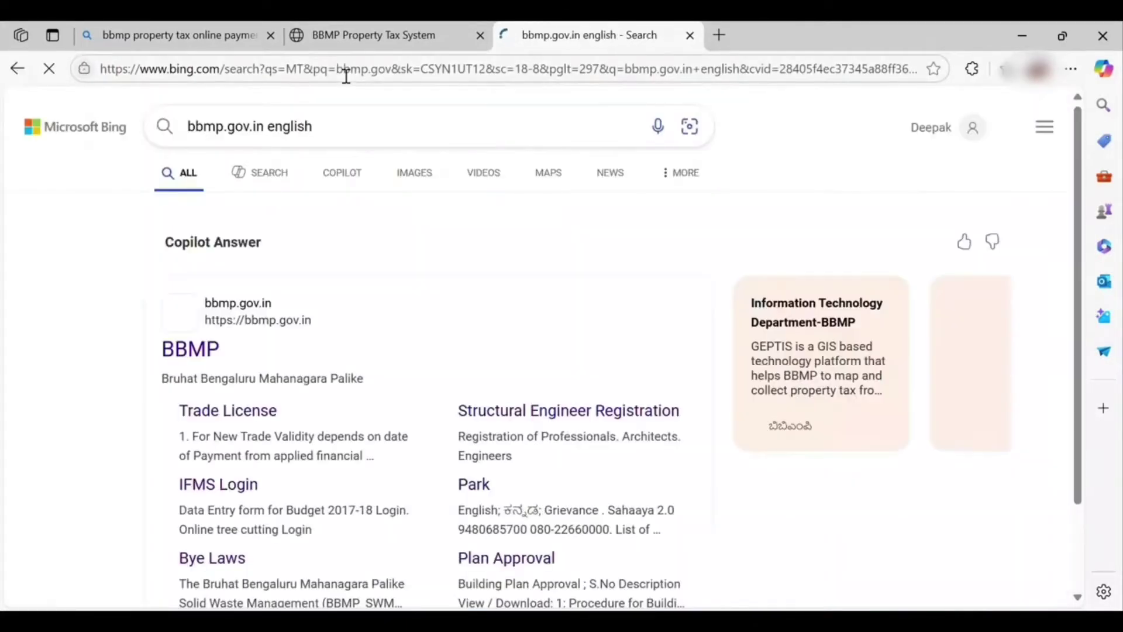
pyautogui.click(187, 355)
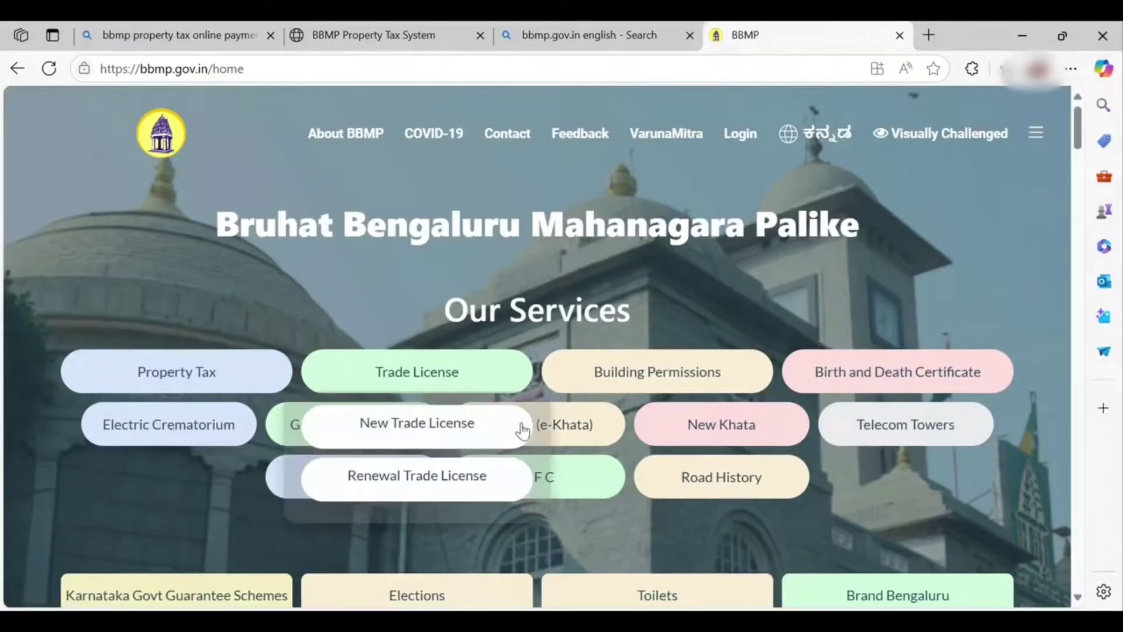
# Open the e-Khata service from the BBMP services and sign in with the registered mobile number.
pyautogui.click(586, 422)
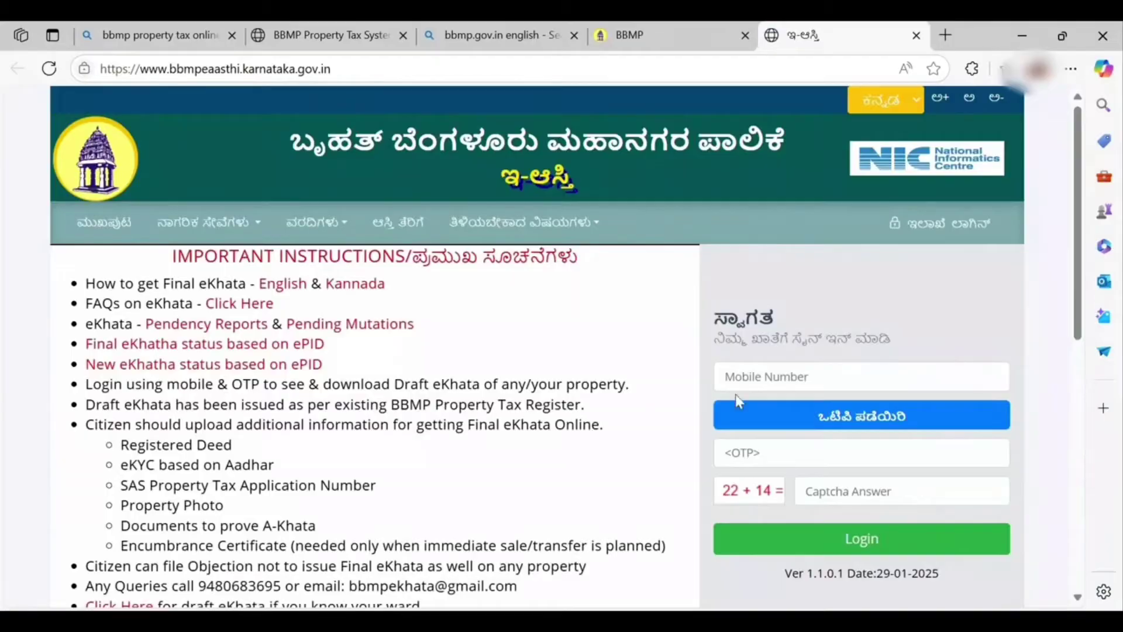
pyautogui.click(757, 386)
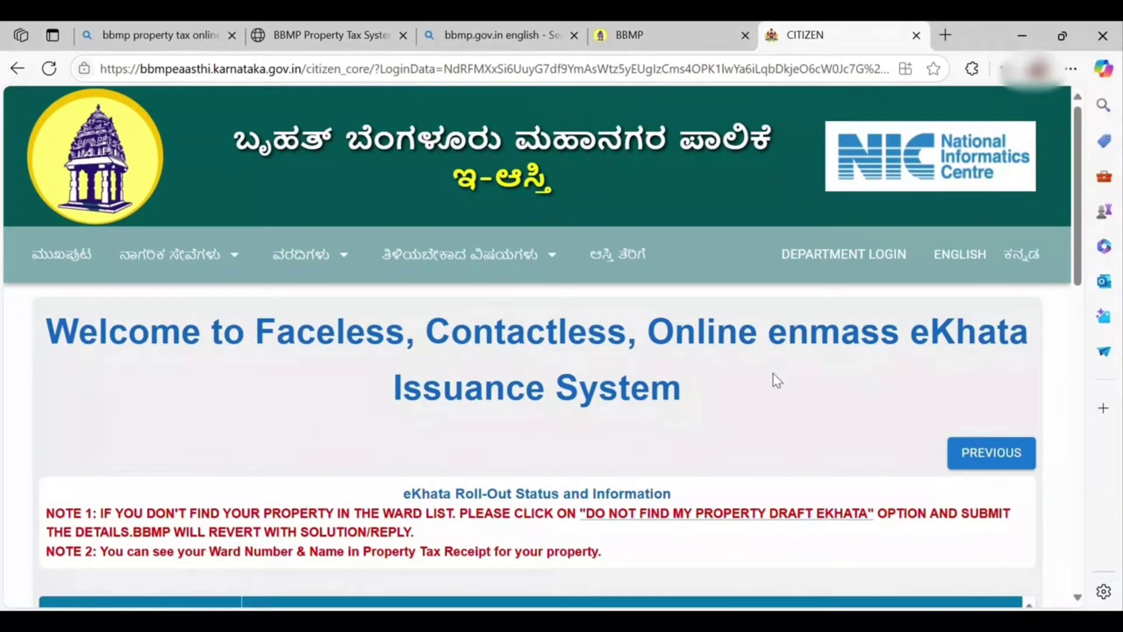
# Open the property list for ward ಕೊಟ್ಟಿಗೆಪಾಳ್ಯ in the RajarajeshwariNagar zone and set the search type to Property EPID.
pyautogui.scroll(-3, 1073, 228)
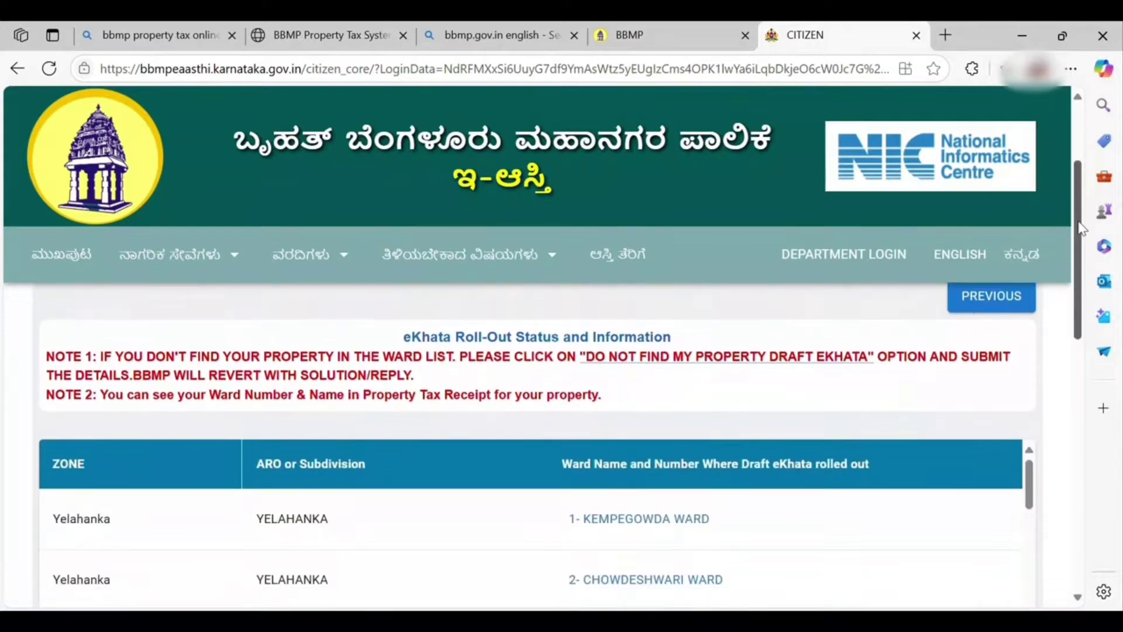
pyautogui.moveTo(1081, 237); pyautogui.dragTo(1072, 447)
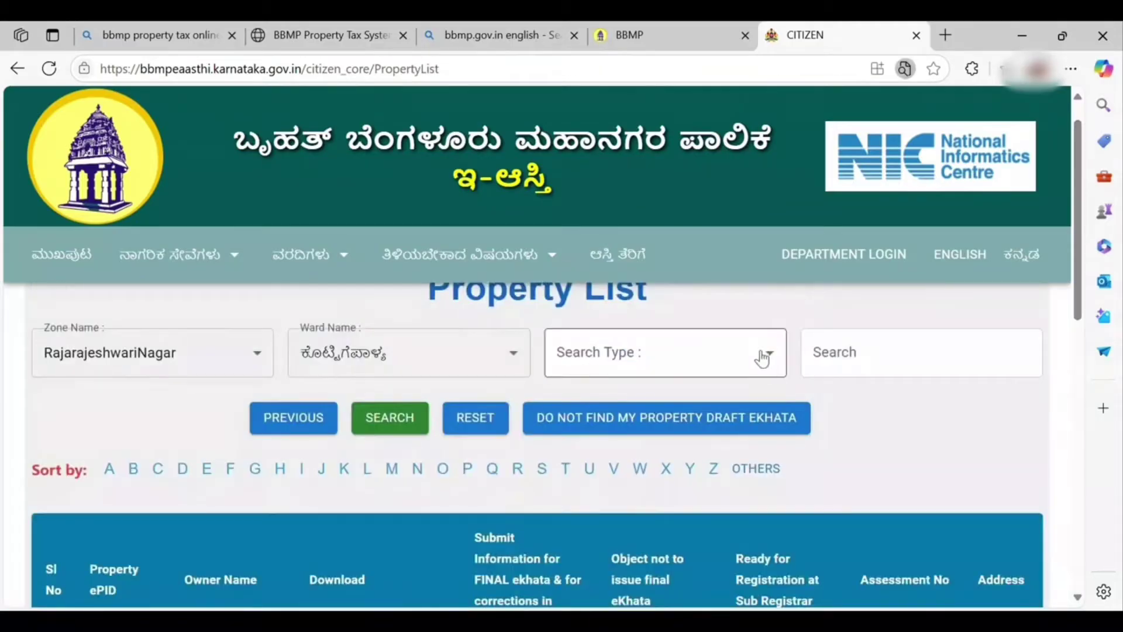
pyautogui.click(762, 358)
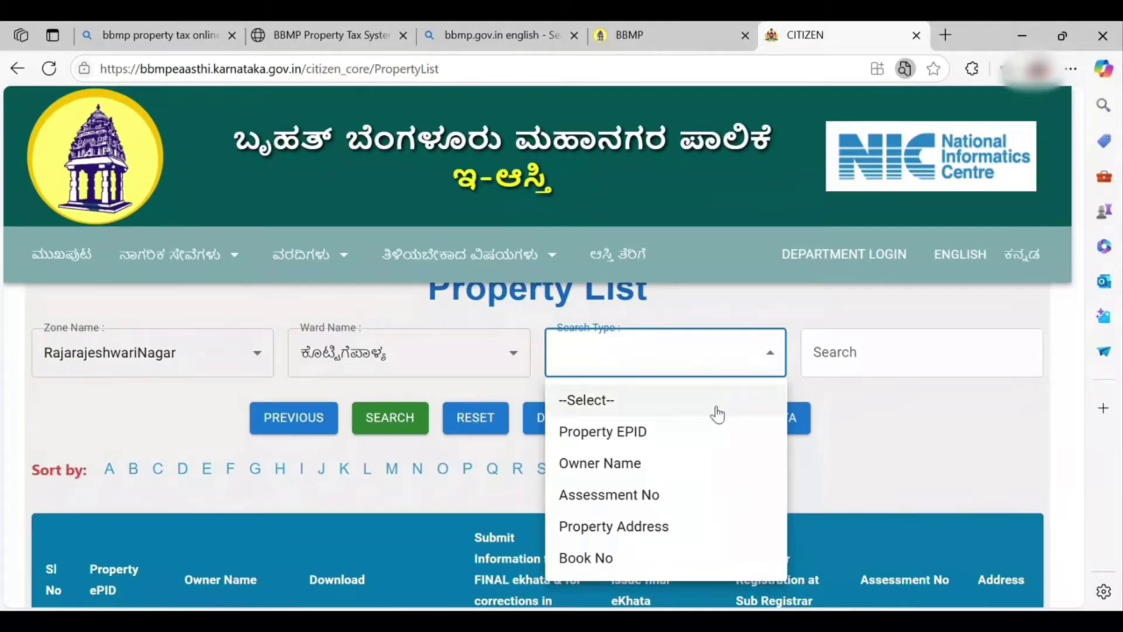
pyautogui.click(656, 438)
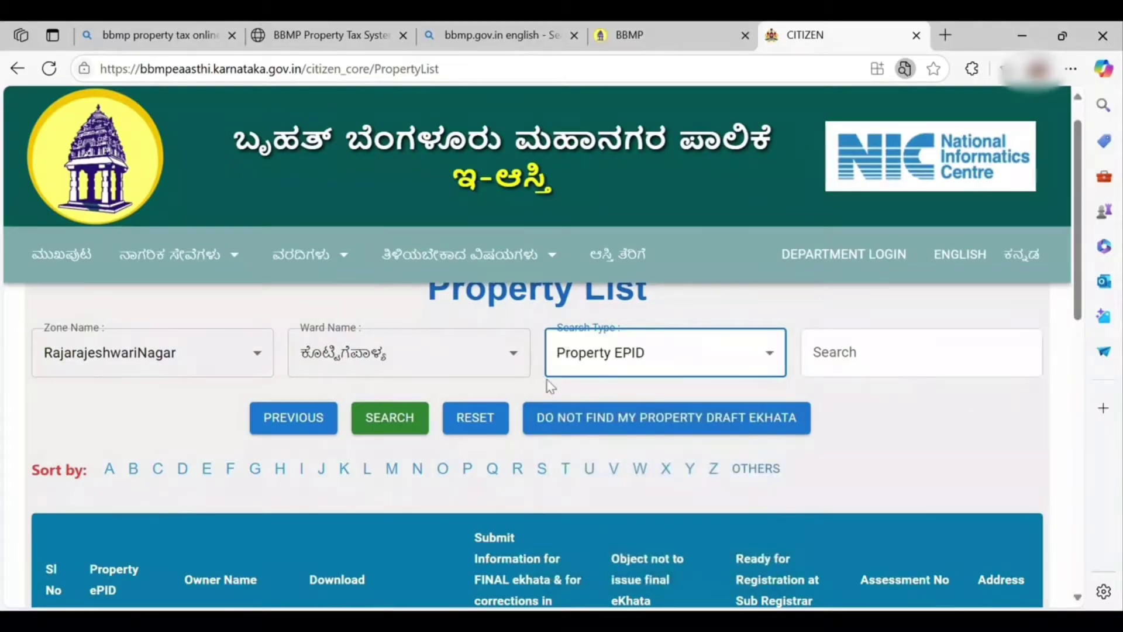
pyautogui.click(864, 362)
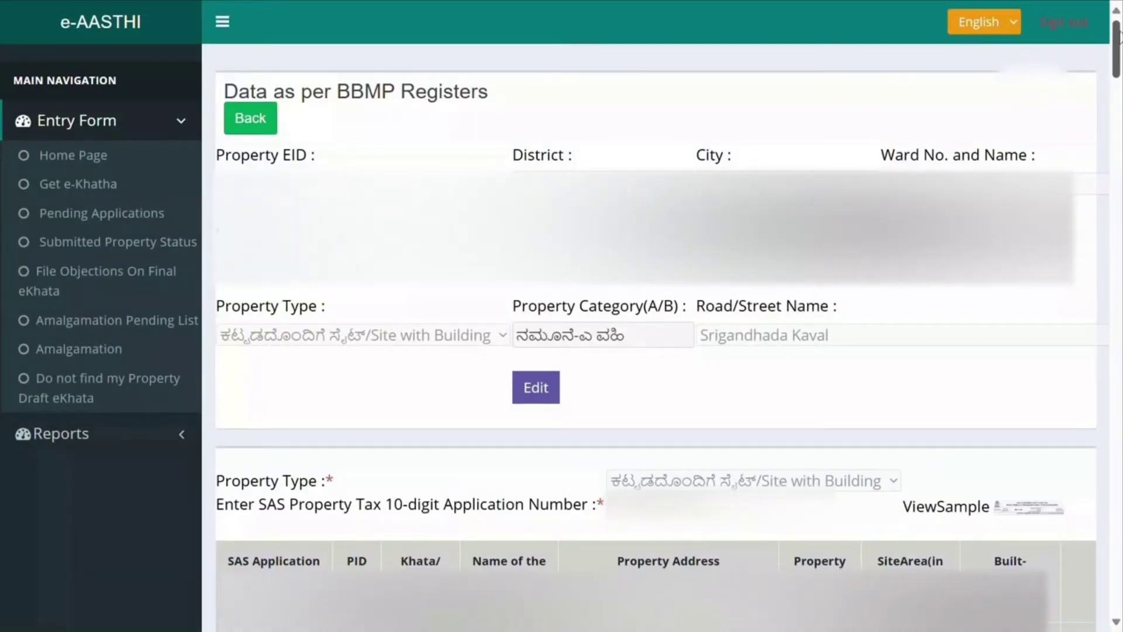
# Review the property's BBMP register data, SAS property tax details and Kaveri registration data with the saved deeds.
pyautogui.scroll(-1, 1117, 32)
pyautogui.scroll(1, 1117, 28)
pyautogui.scroll(-1, 1118, 33)
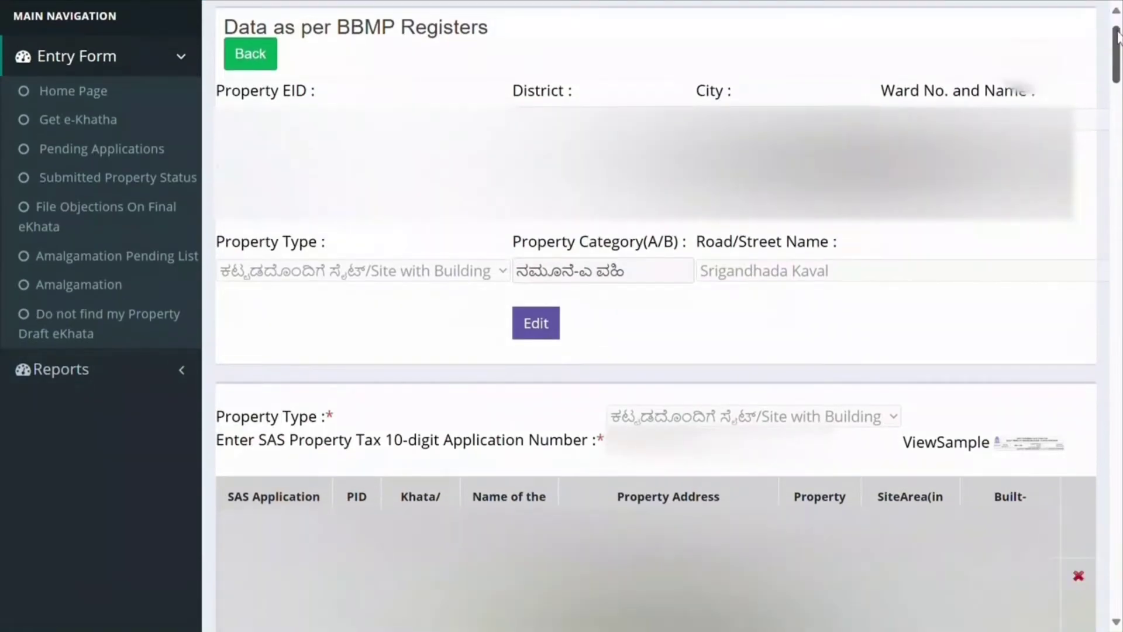
pyautogui.scroll(-2, 1118, 35)
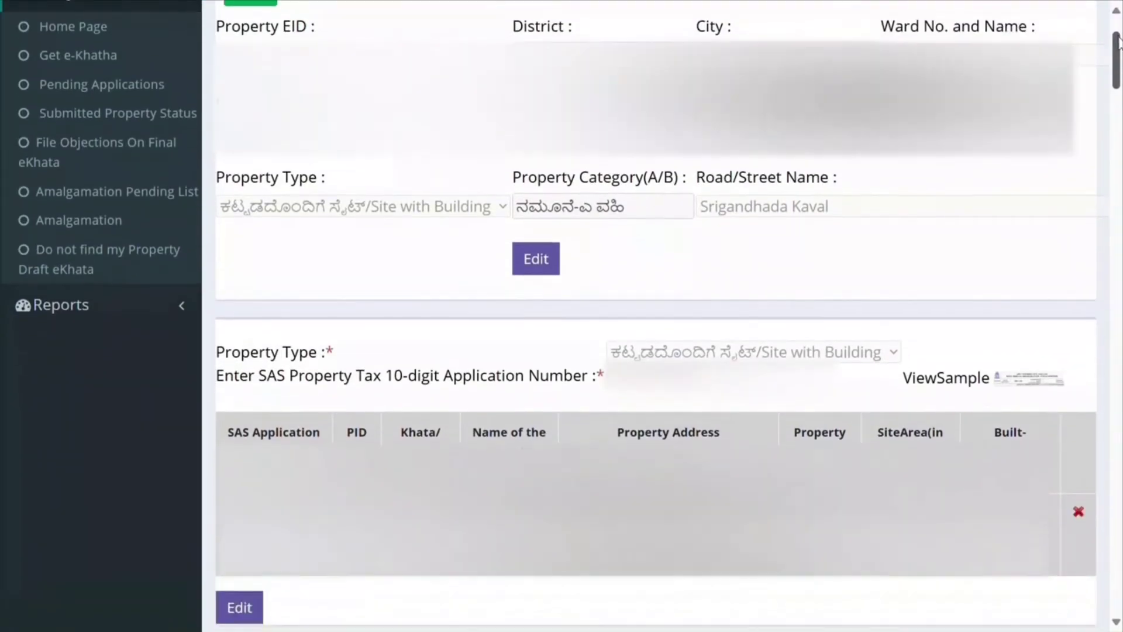
pyautogui.scroll(-3, 1119, 46)
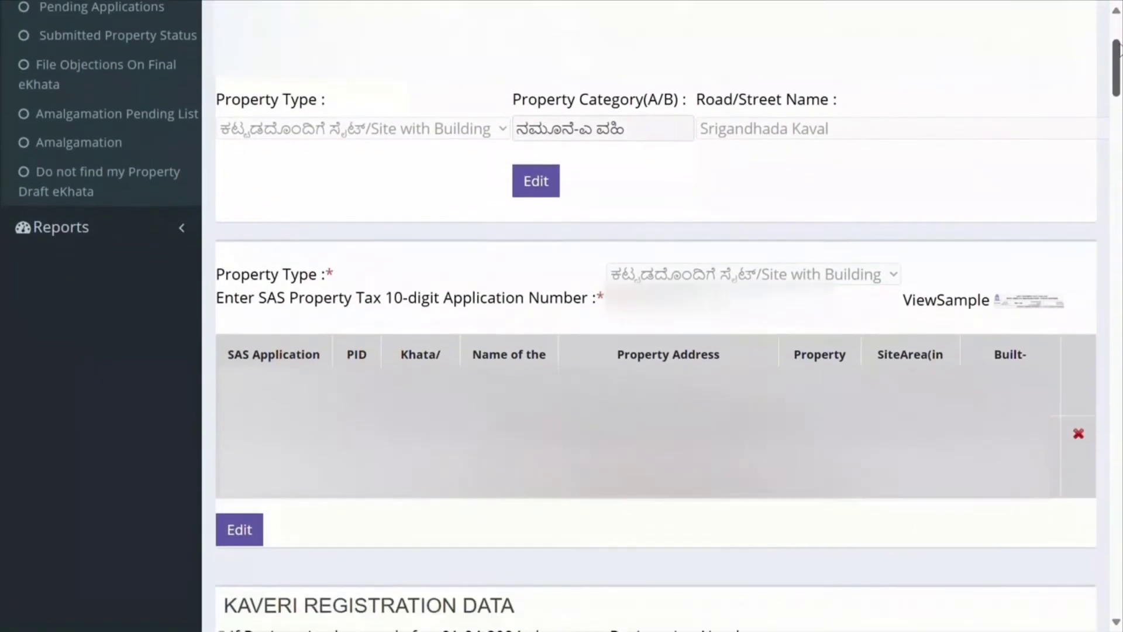
pyautogui.scroll(-3, 1120, 54)
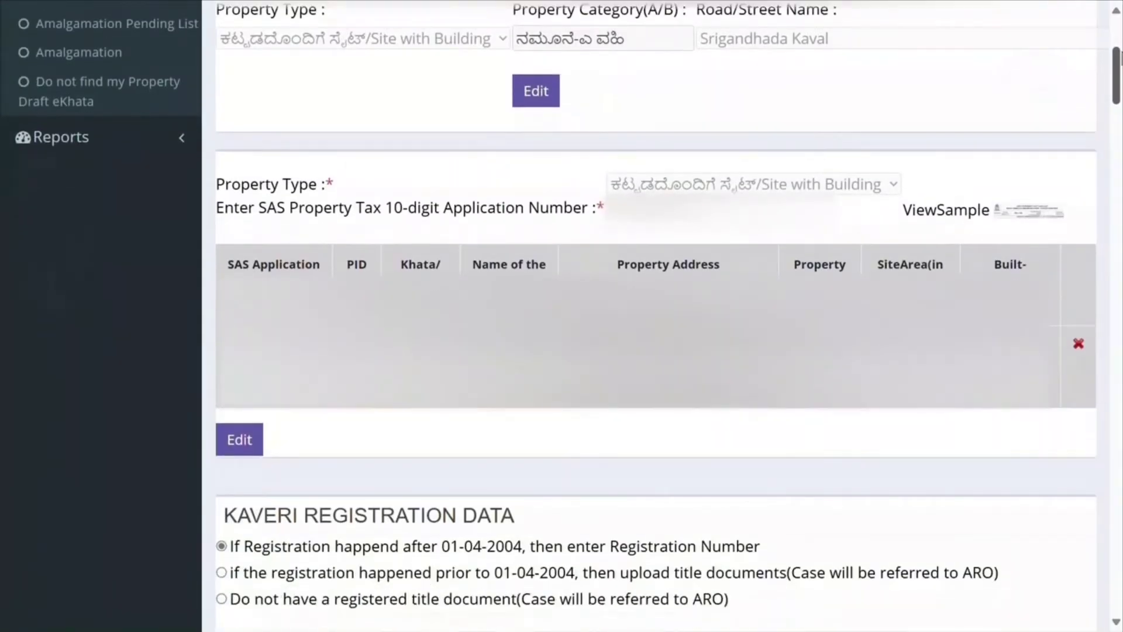
pyautogui.scroll(-5, 1120, 64)
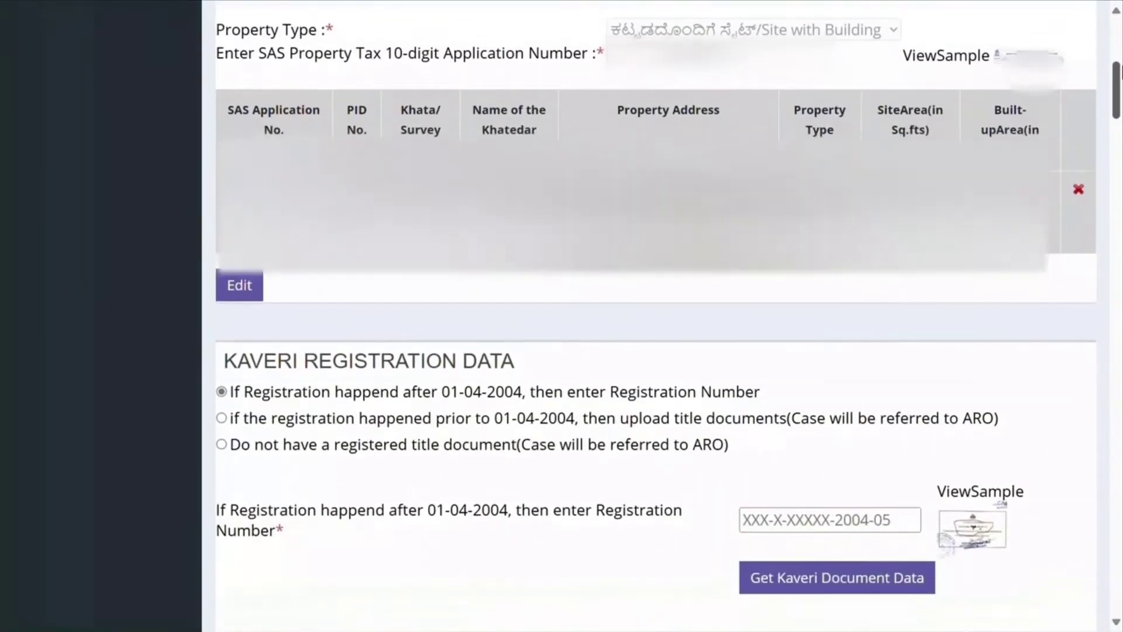
pyautogui.scroll(-1, 1120, 85)
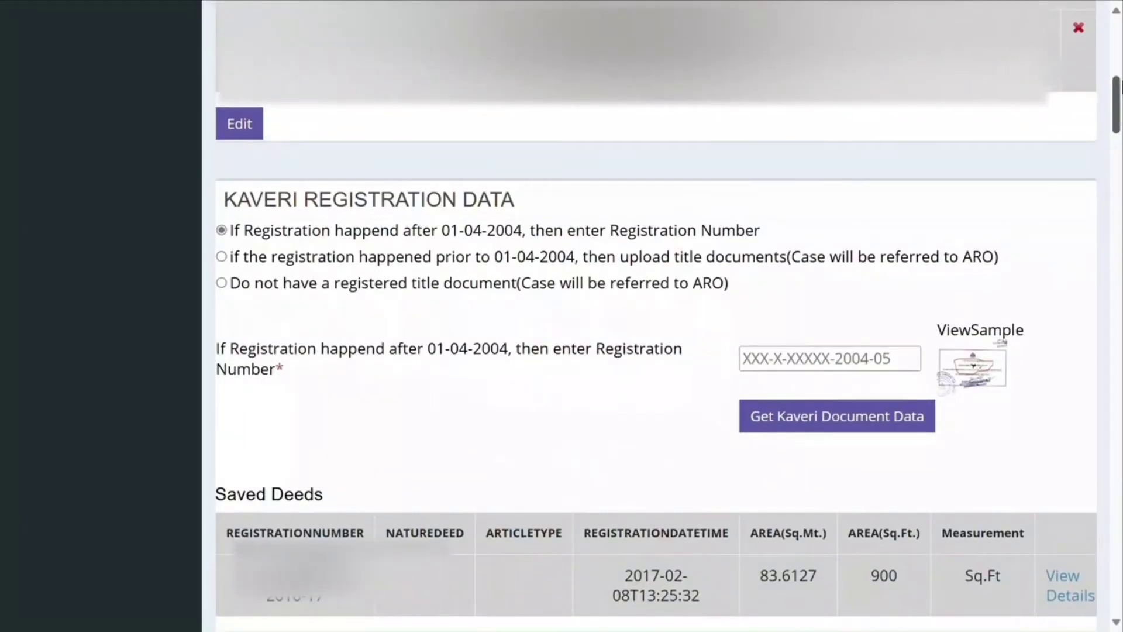
pyautogui.moveTo(1120, 85); pyautogui.dragTo(1119, 114)
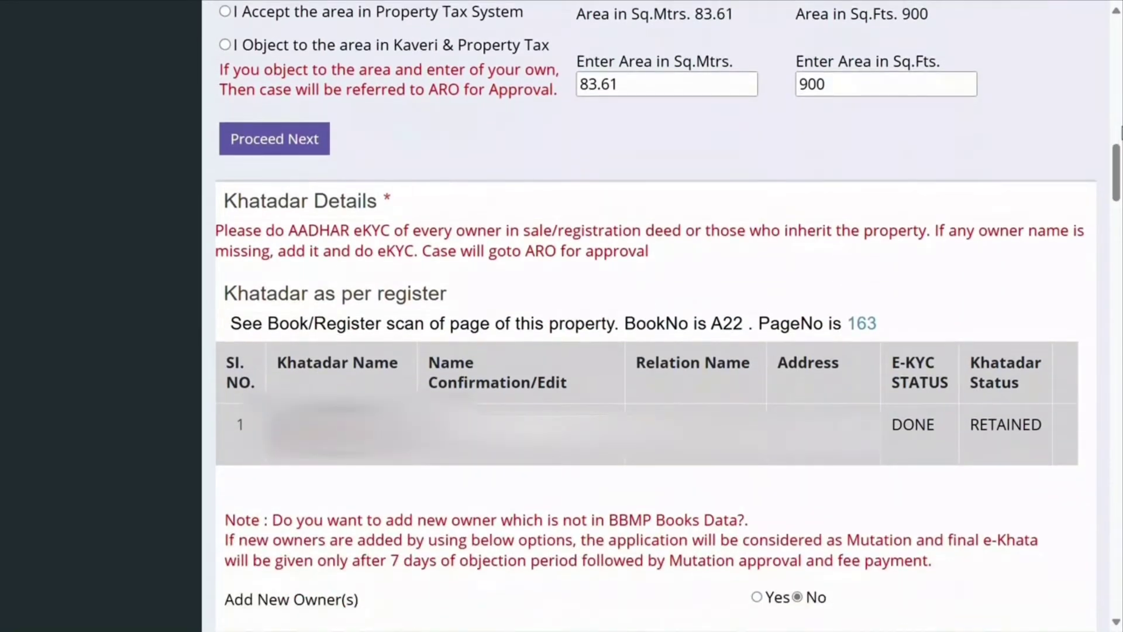
# Review the Khatadar details, the e-KYC completed owners, and the property's location, postal address and image.
pyautogui.scroll(-2, 655, 351)
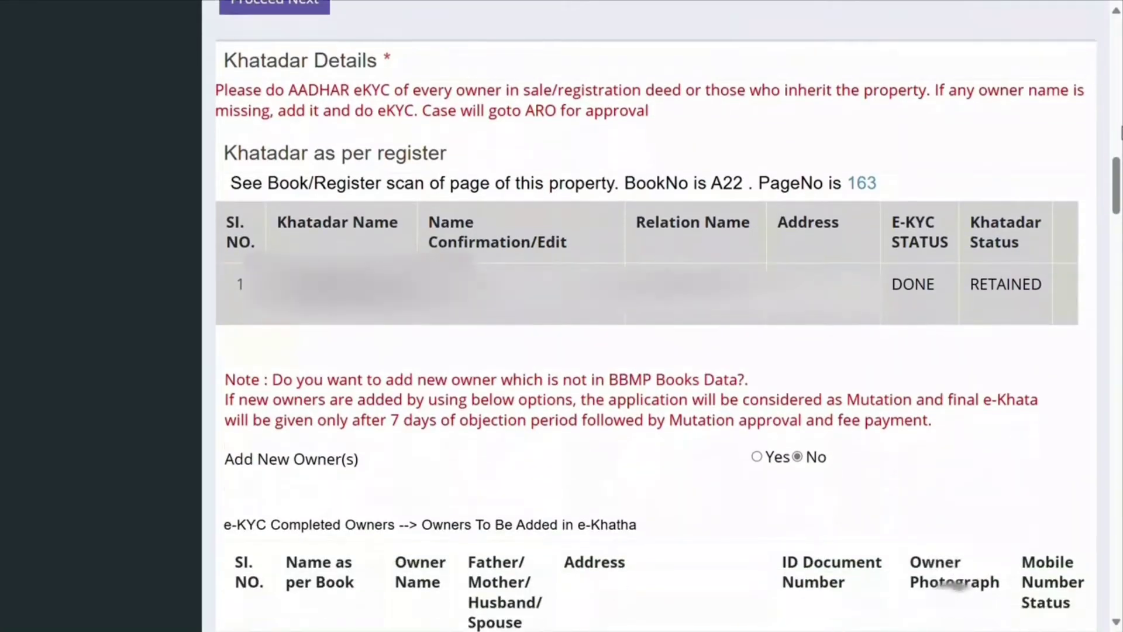
pyautogui.scroll(-5, 655, 316)
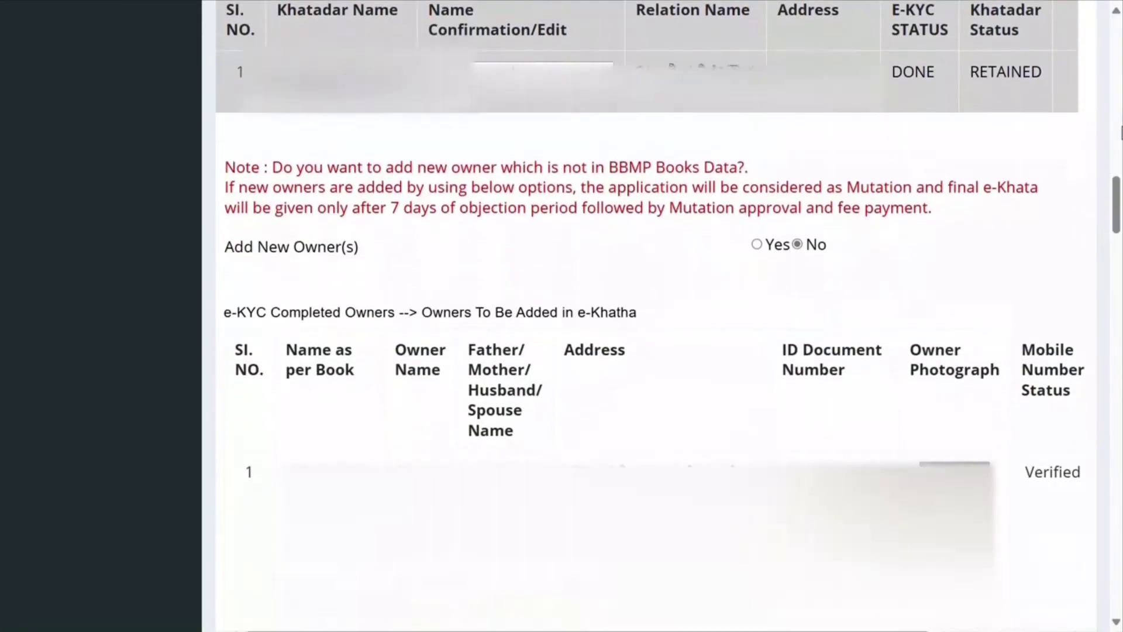
pyautogui.scroll(-4, 656, 316)
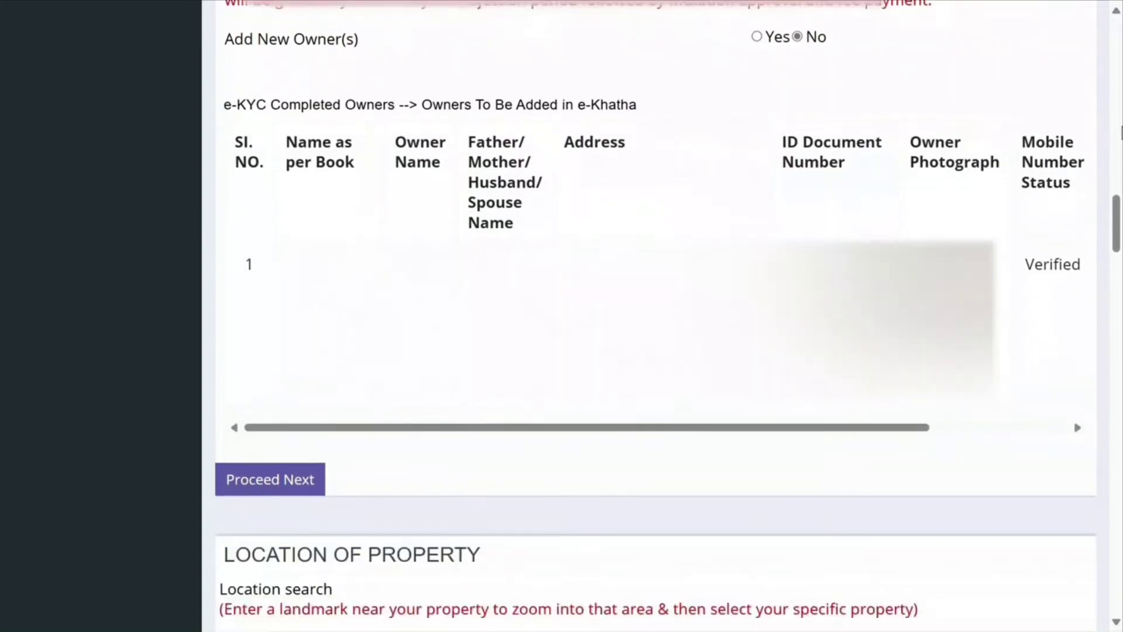
pyautogui.scroll(-4, 655, 316)
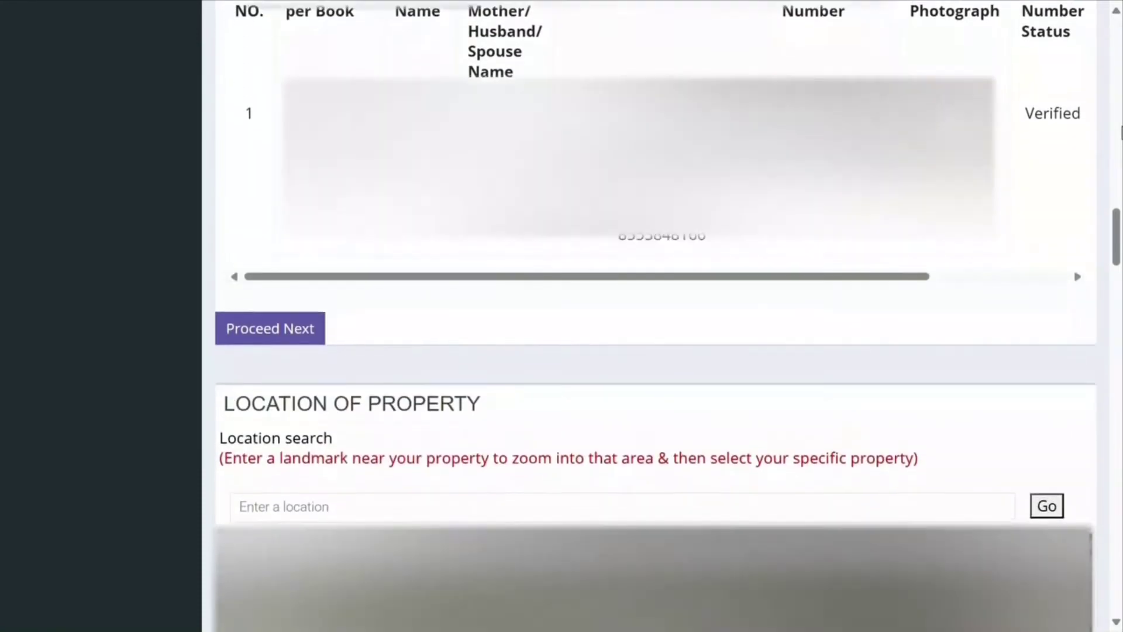
pyautogui.scroll(-3, 655, 316)
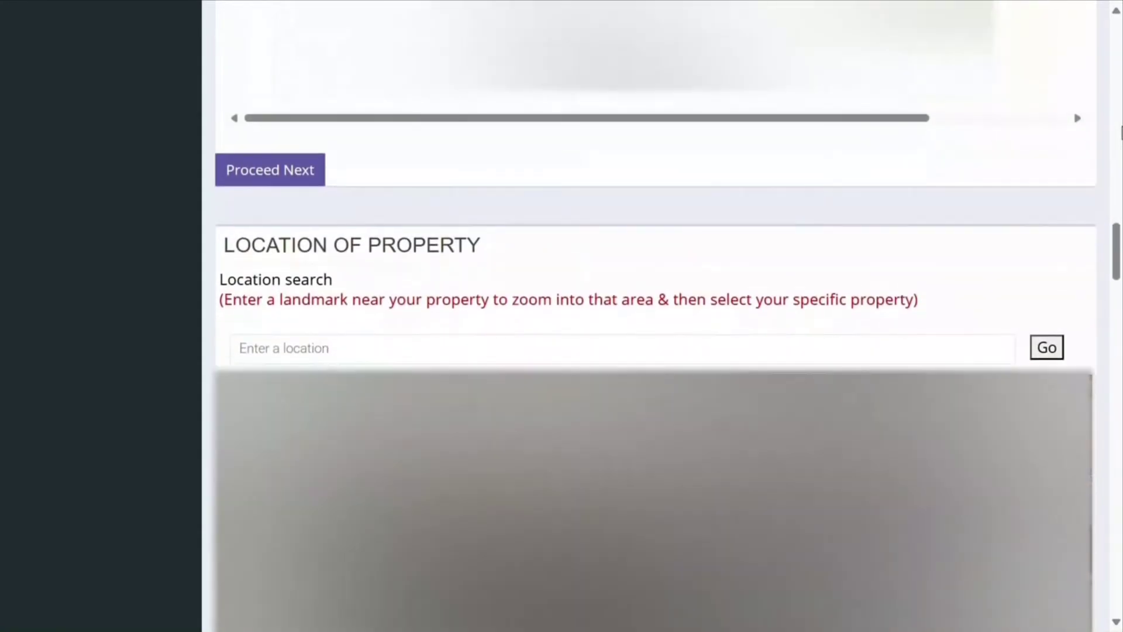
pyautogui.scroll(-3, 656, 316)
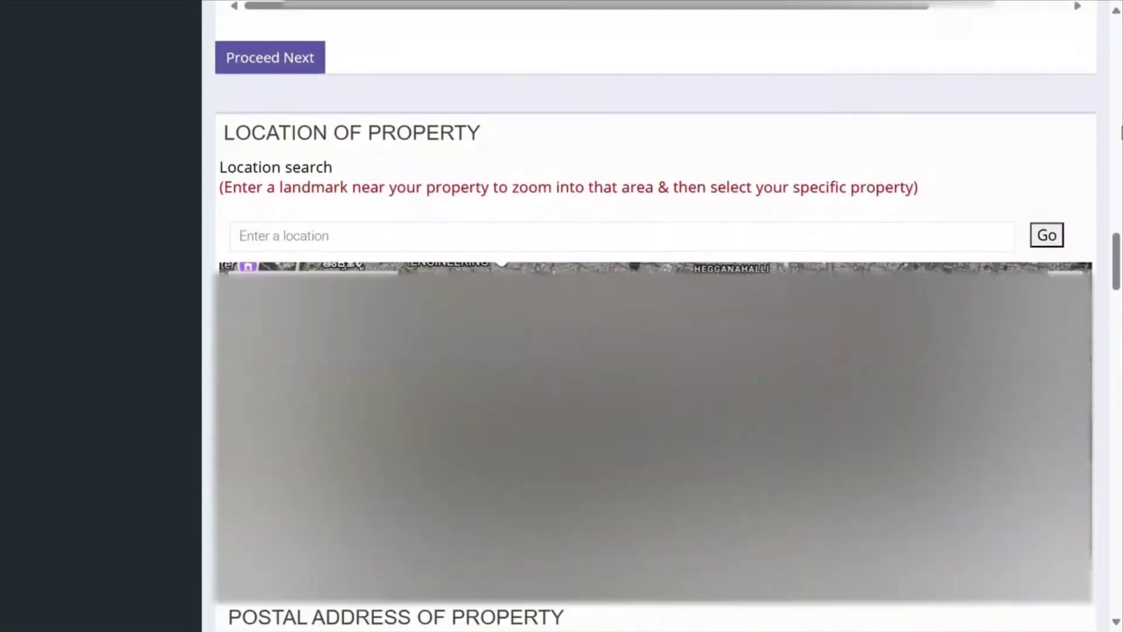
pyautogui.scroll(-4, 655, 316)
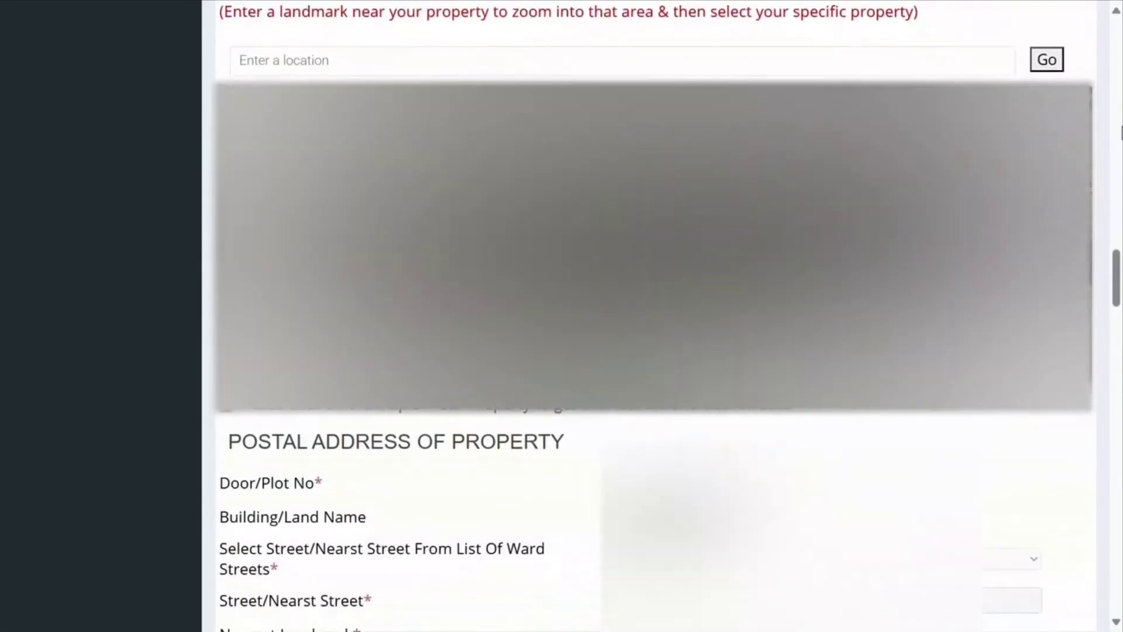
pyautogui.scroll(-4, 655, 316)
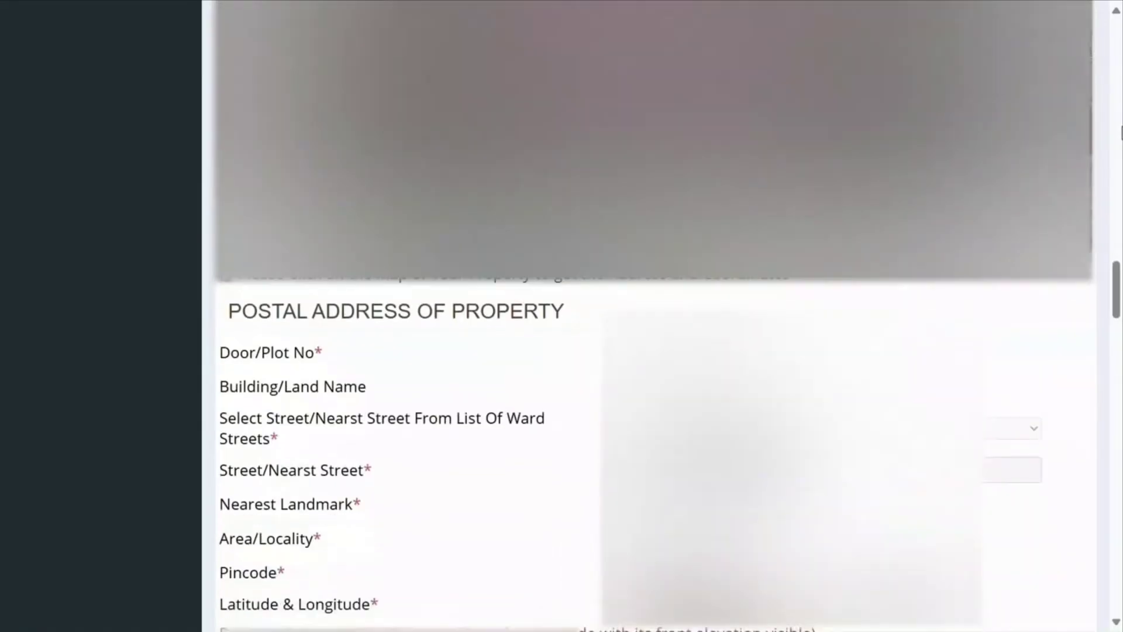
pyautogui.scroll(-3, 655, 316)
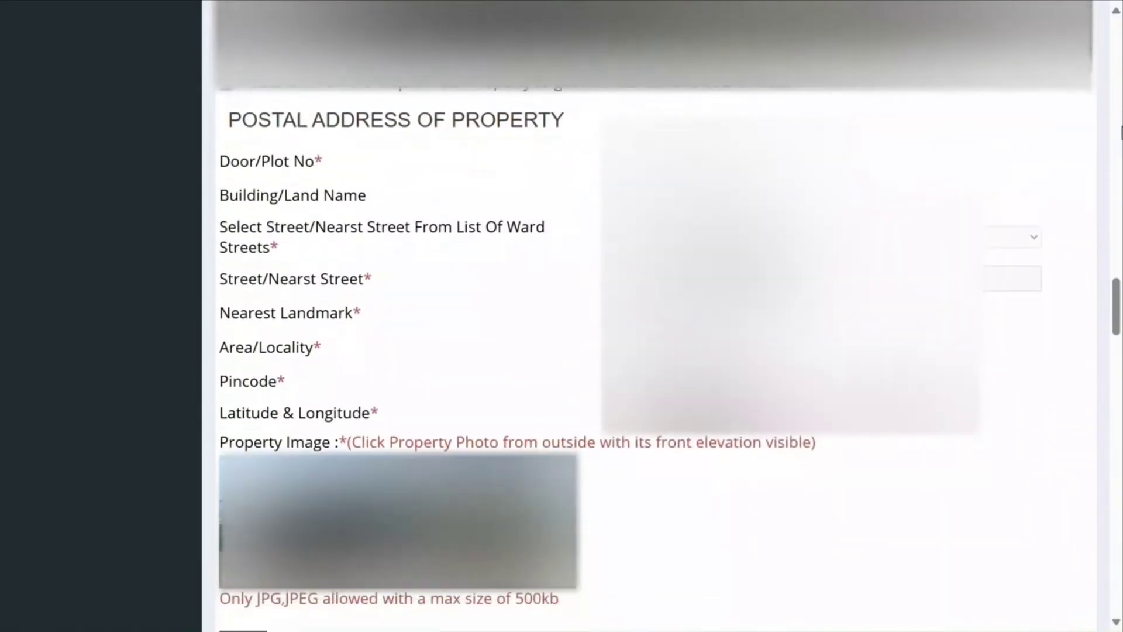
pyautogui.scroll(-4, 656, 316)
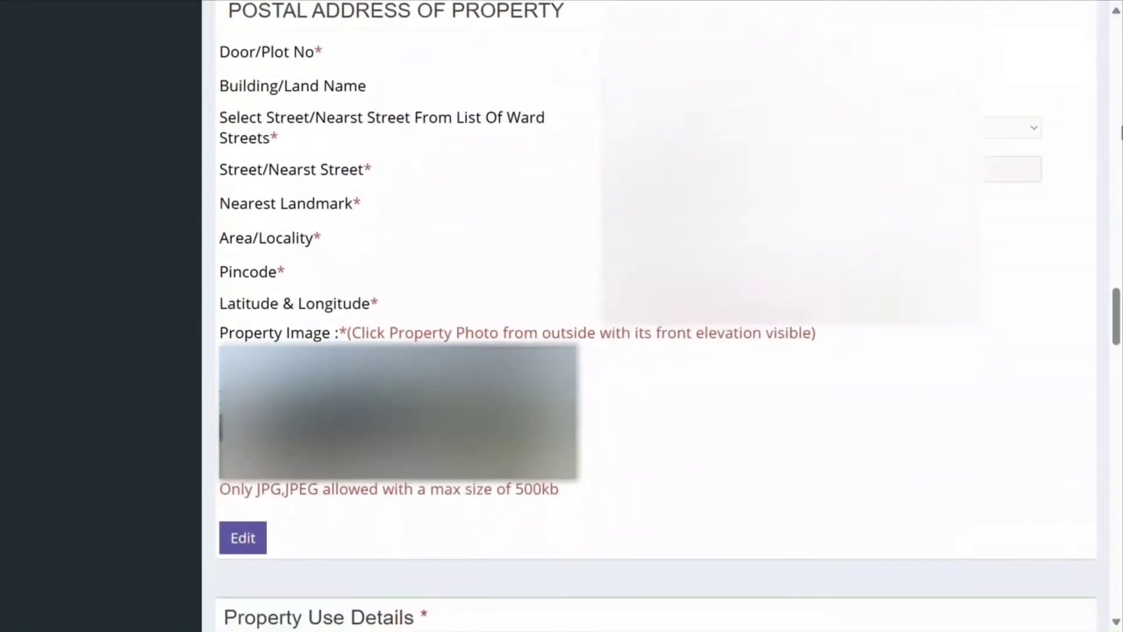
# Review the property use details, covering the schedule of the property, its side dimensions and the site area.
pyautogui.scroll(-4, 655, 316)
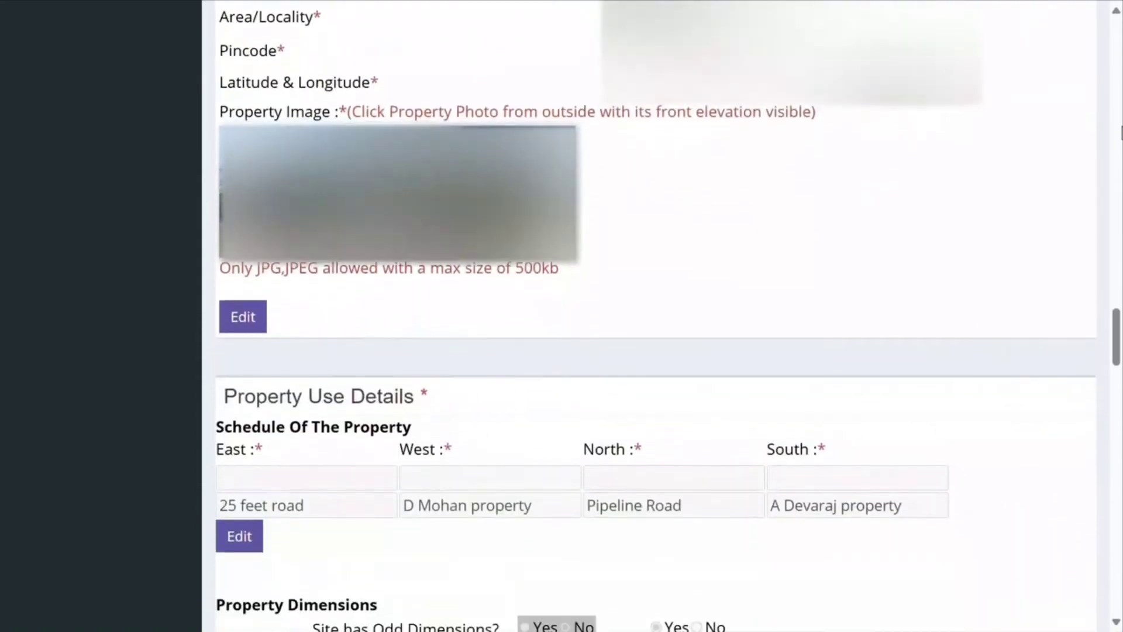
pyautogui.scroll(-4, 655, 316)
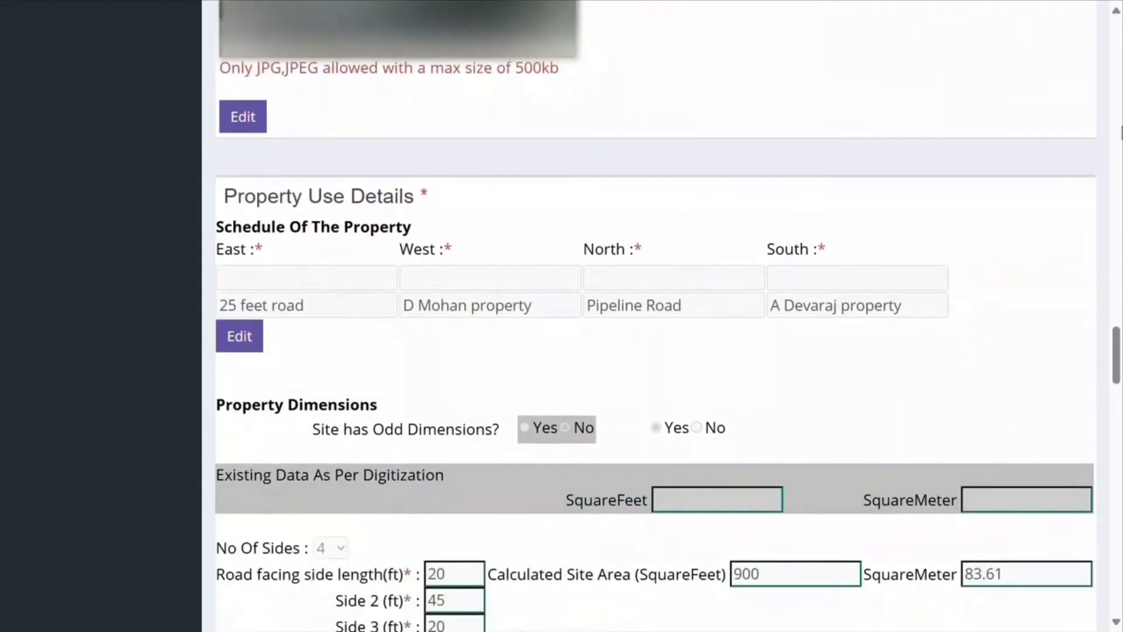
pyautogui.scroll(-4, 655, 316)
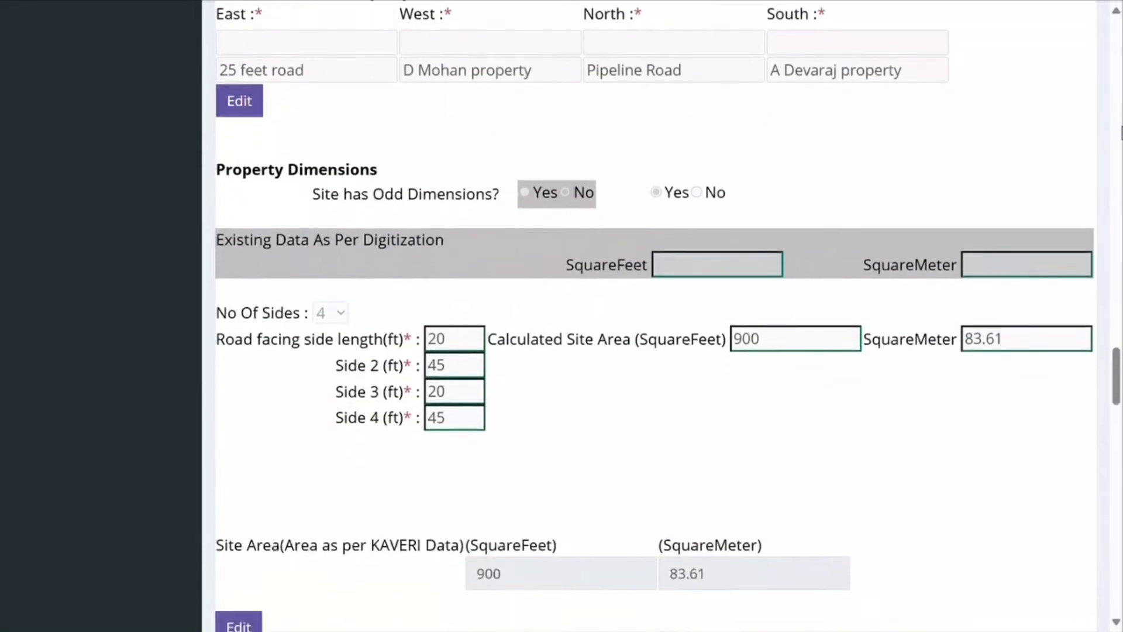
pyautogui.scroll(-4, 655, 316)
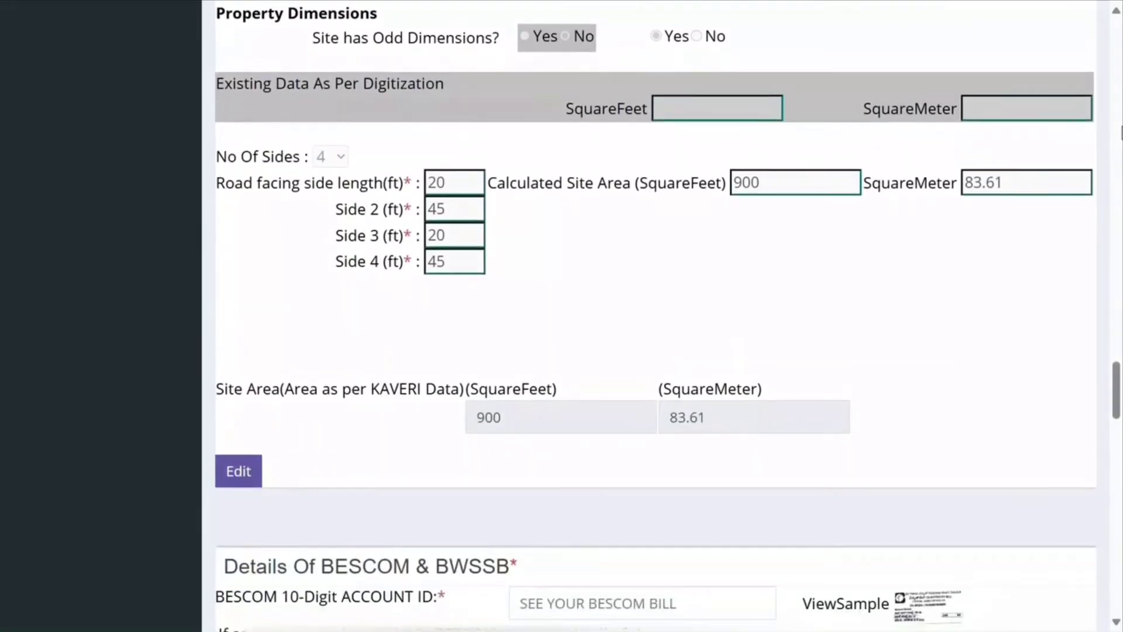
pyautogui.scroll(-4, 655, 316)
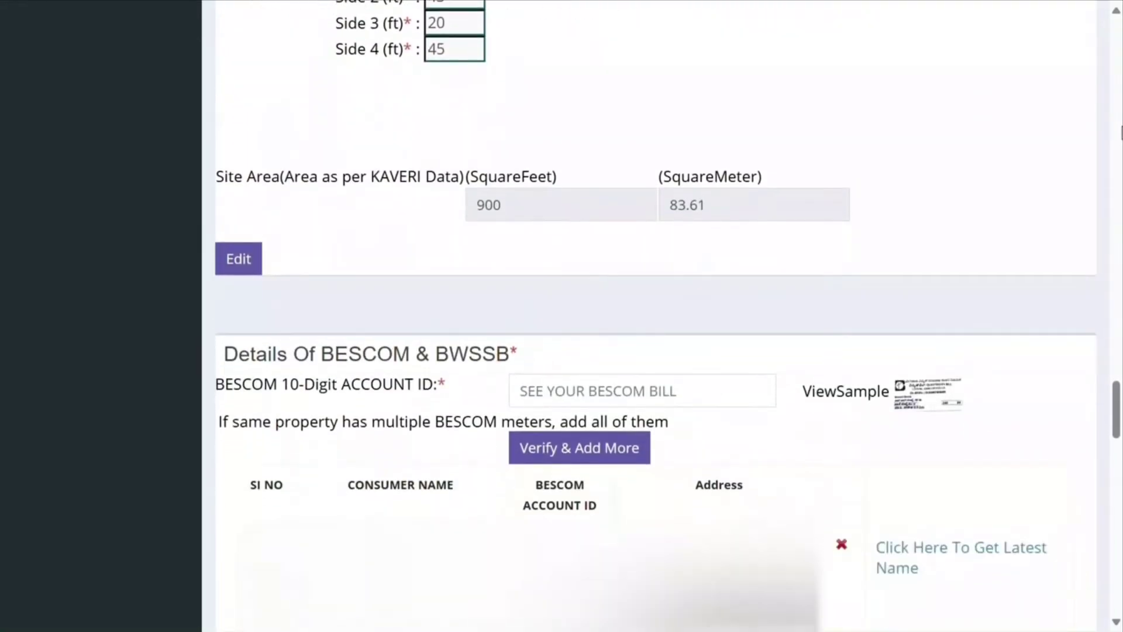
# Review the BESCOM account entries and the BWSSB meter entry registered for the property.
pyautogui.scroll(-3, 655, 316)
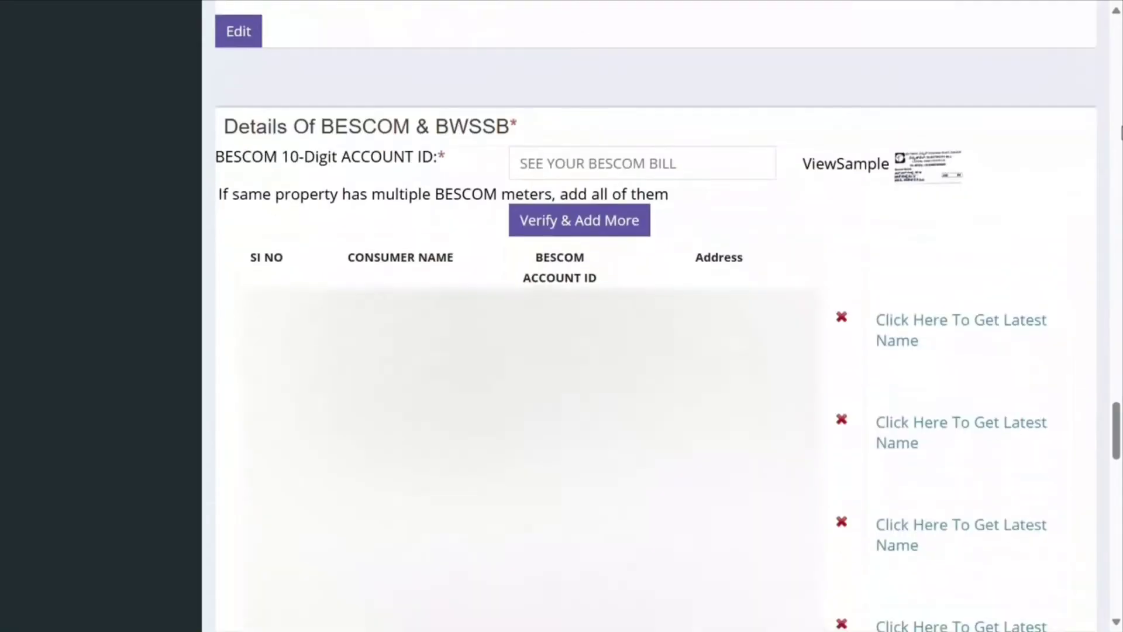
pyautogui.scroll(-1, 655, 316)
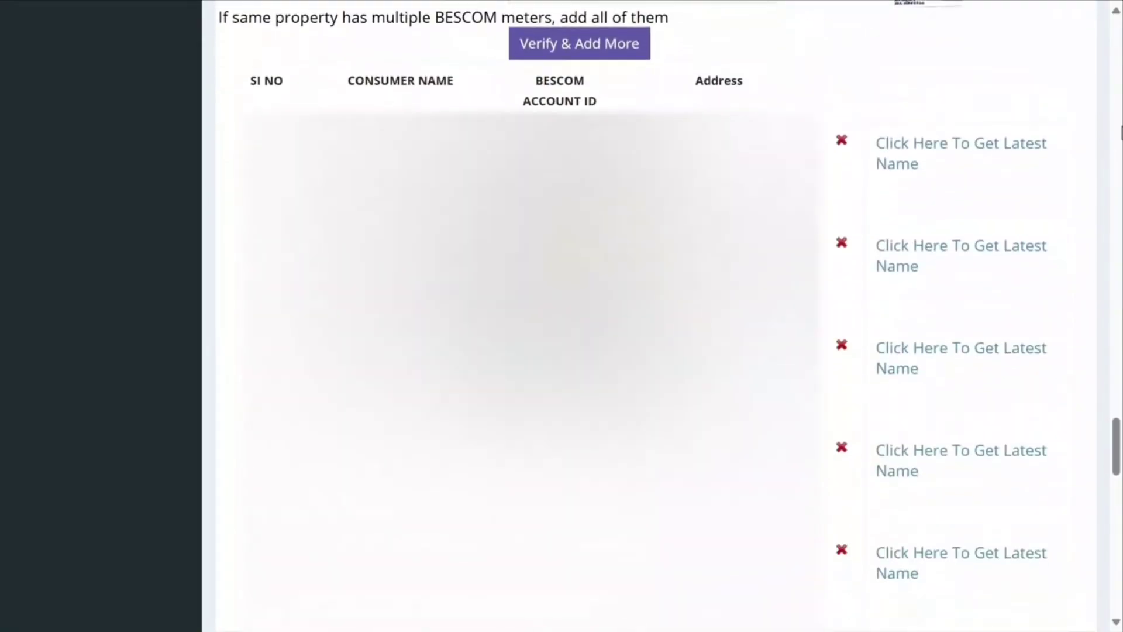
pyautogui.scroll(-2, 655, 316)
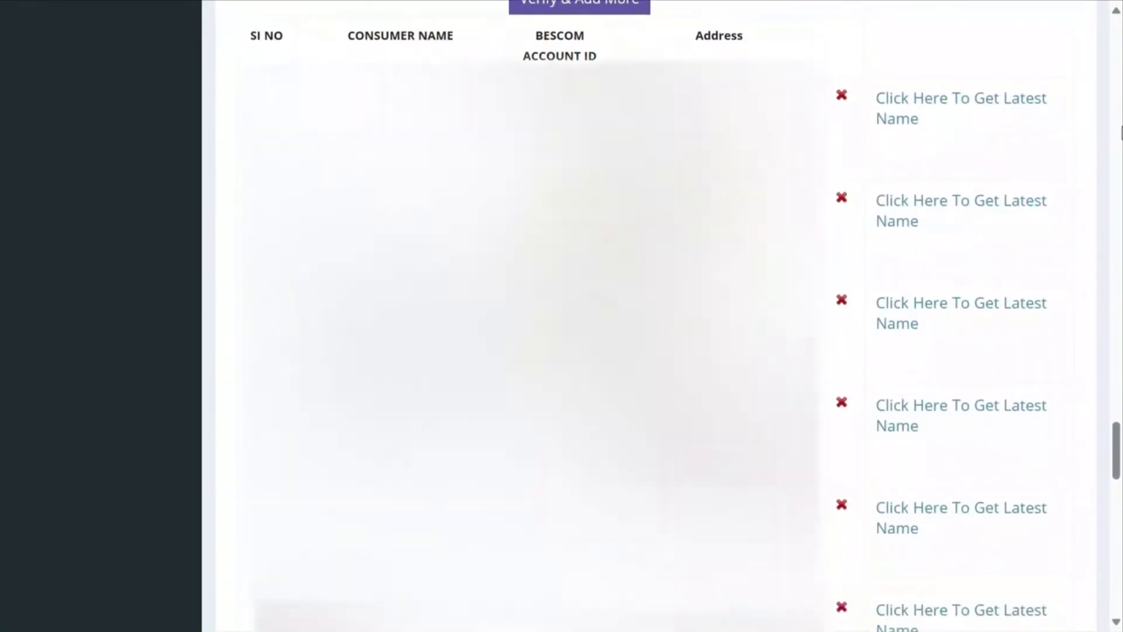
pyautogui.scroll(-3, 655, 315)
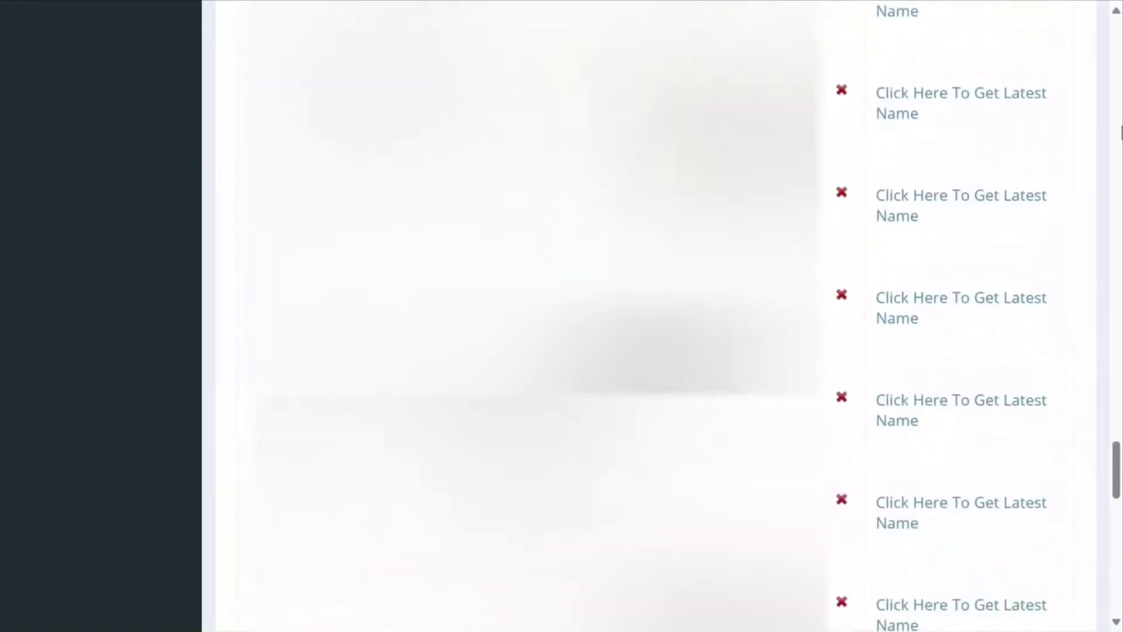
pyautogui.scroll(-3, 656, 316)
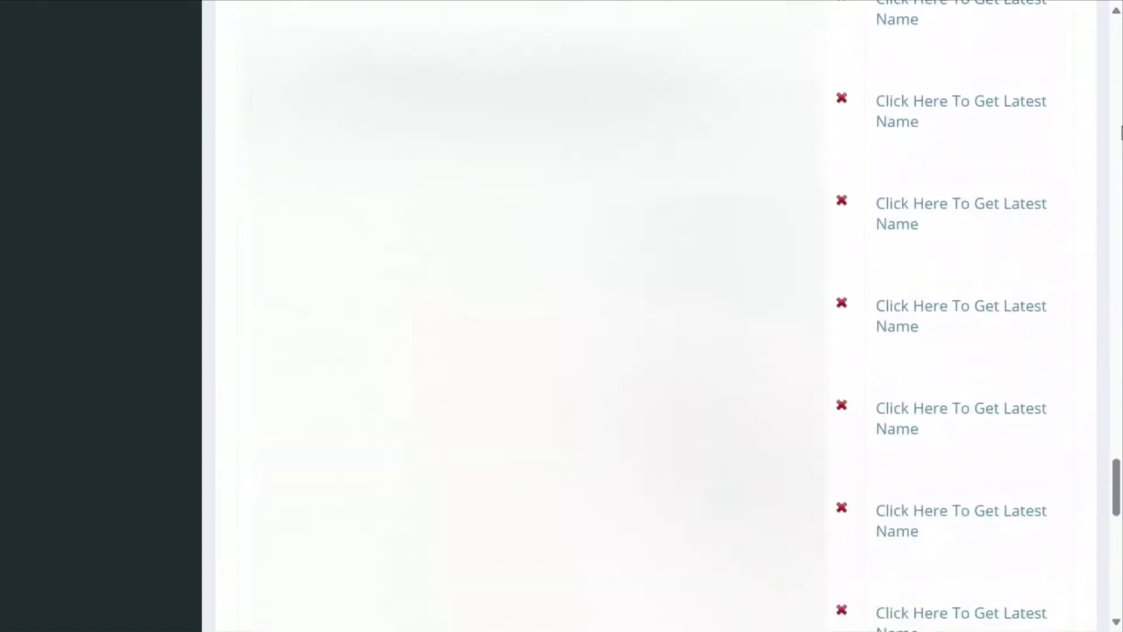
pyautogui.scroll(-3, 655, 316)
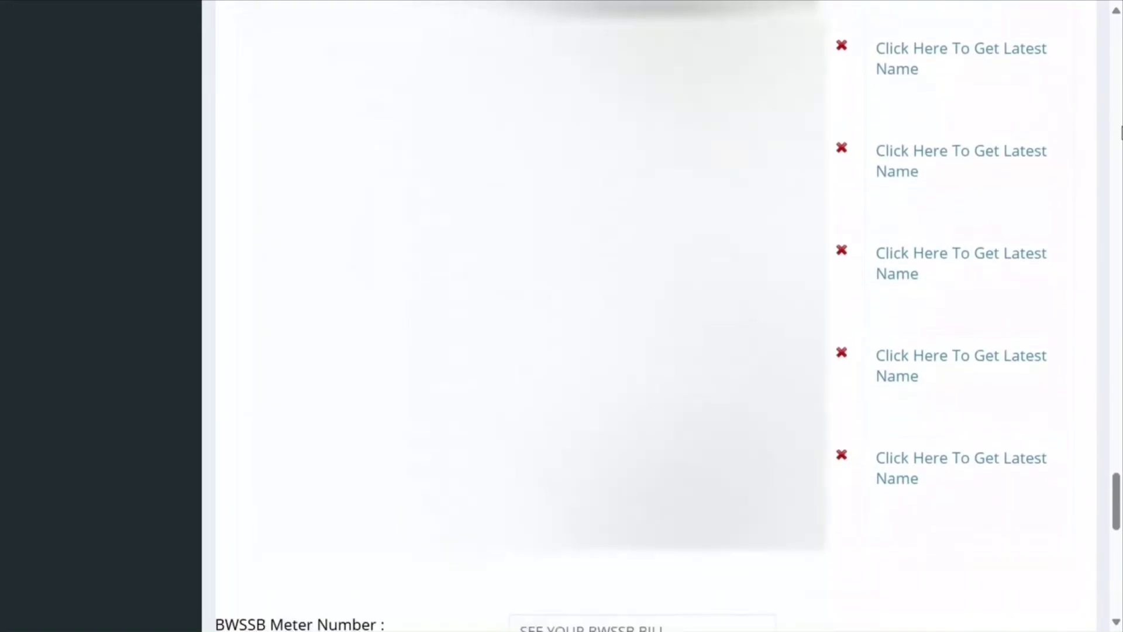
pyautogui.scroll(-2, 655, 315)
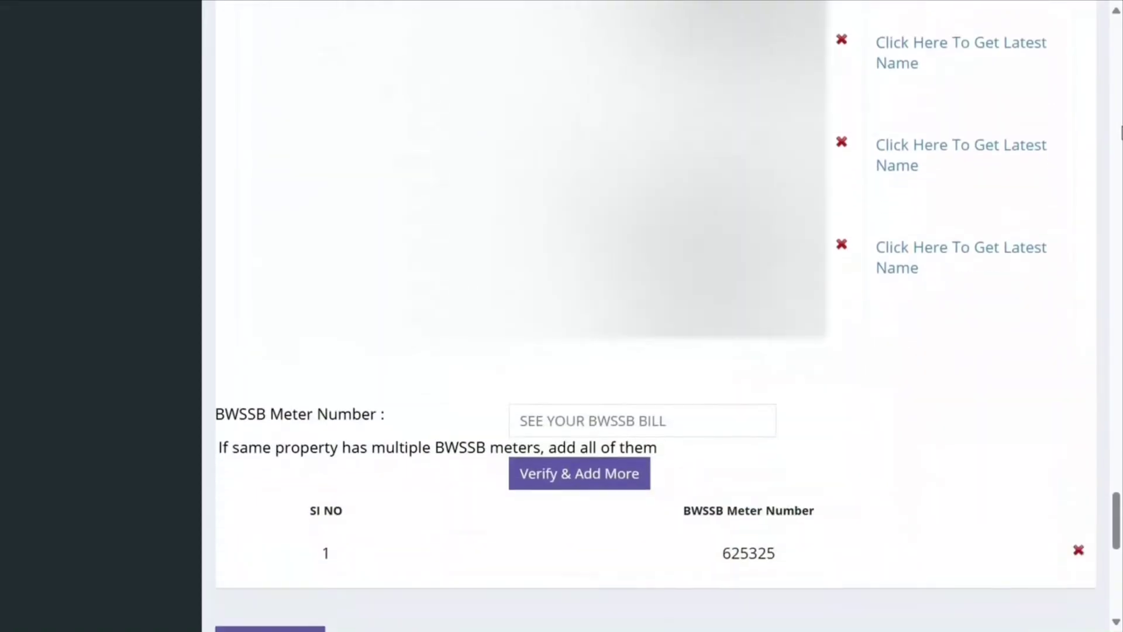
pyautogui.scroll(-3, 655, 316)
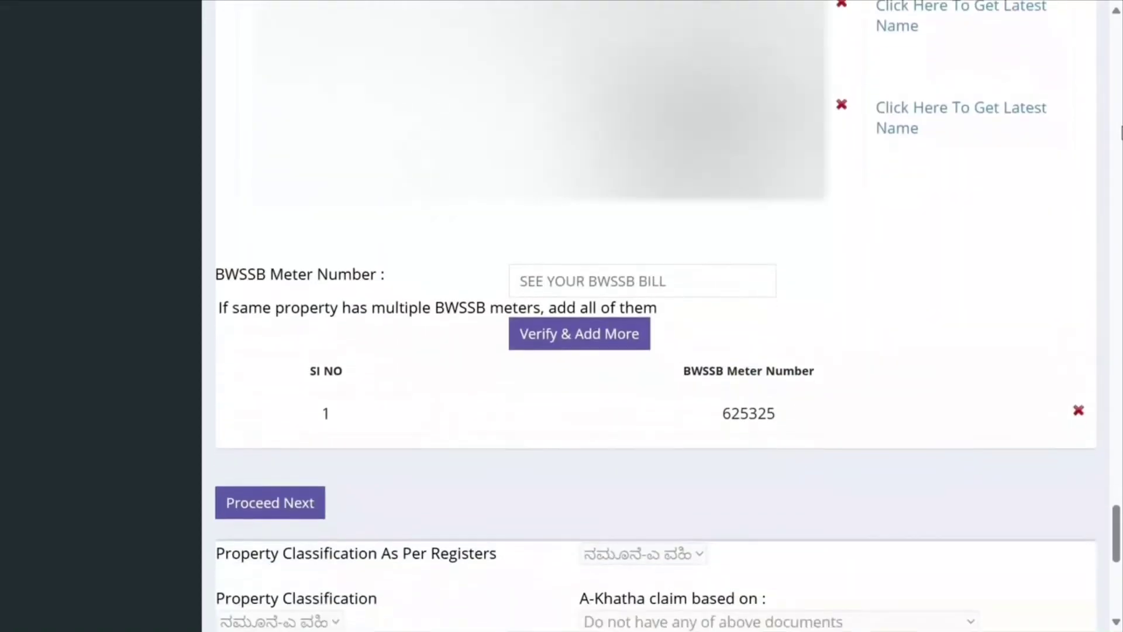
pyautogui.scroll(-1, 655, 316)
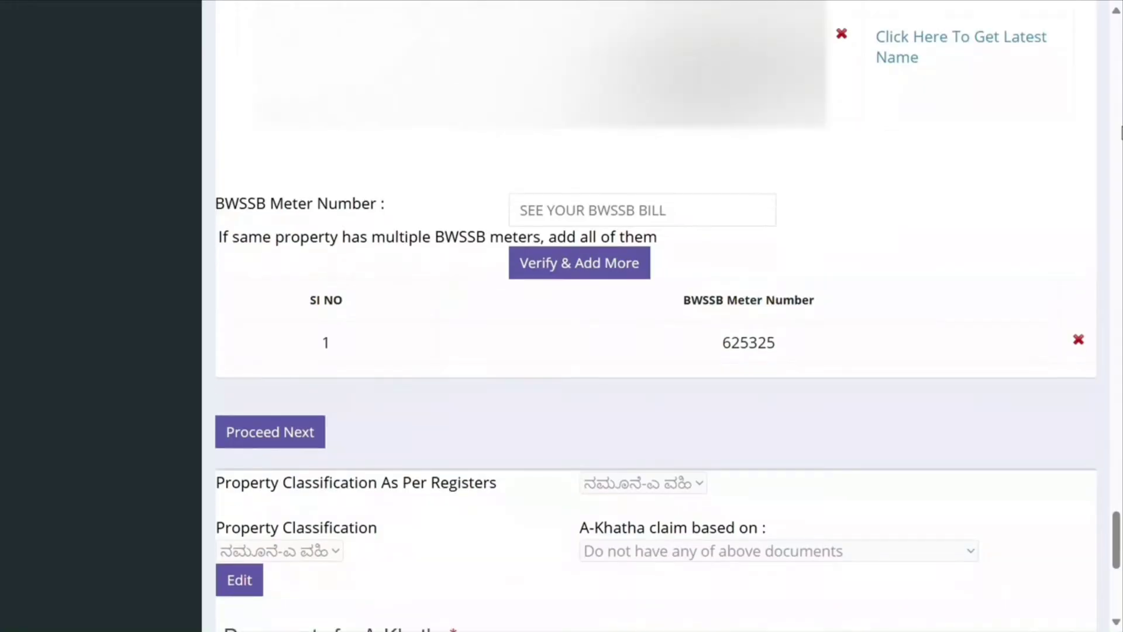
# Check the property classification and the Documents for A-Khatha section, and proceed to the names mismatch reasons.
pyautogui.scroll(-2, 656, 316)
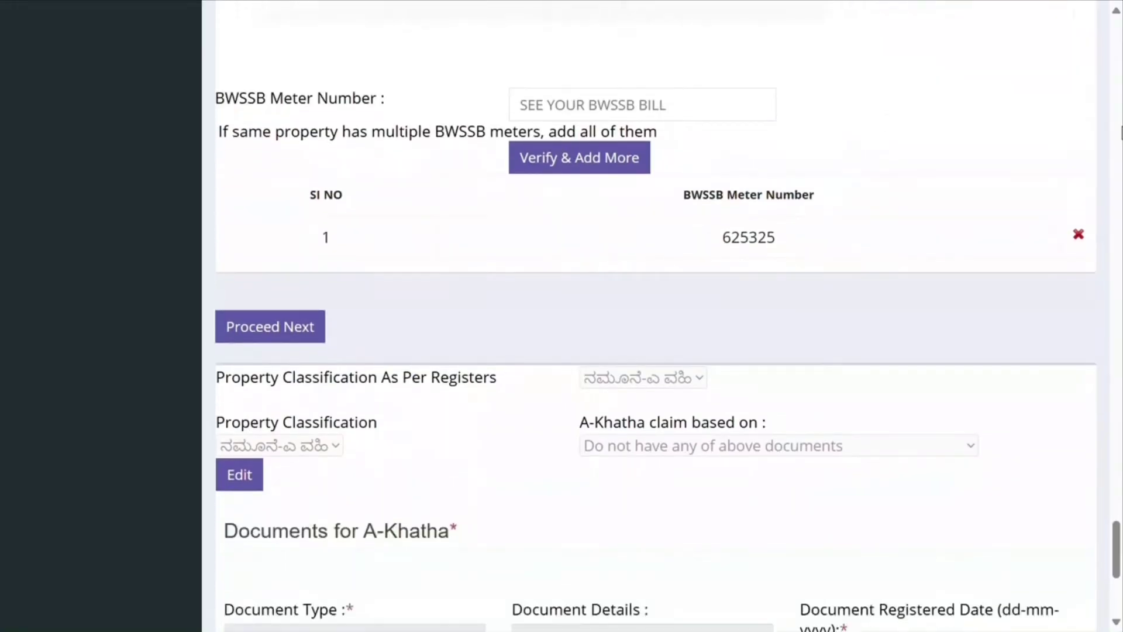
pyautogui.scroll(-3, 655, 316)
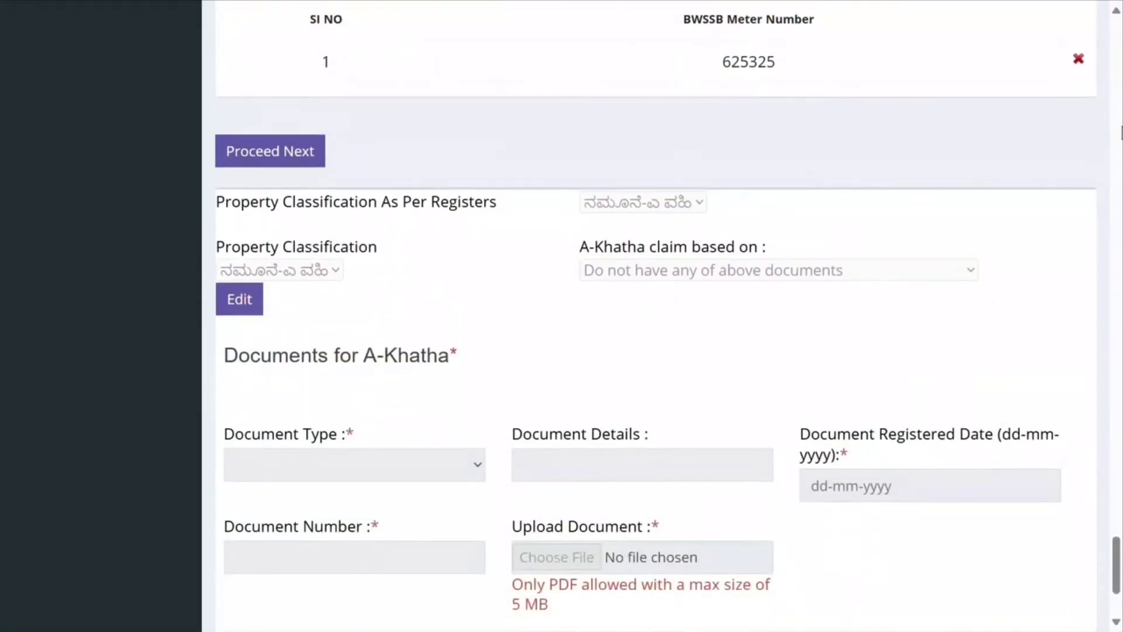
pyautogui.scroll(-3, 655, 316)
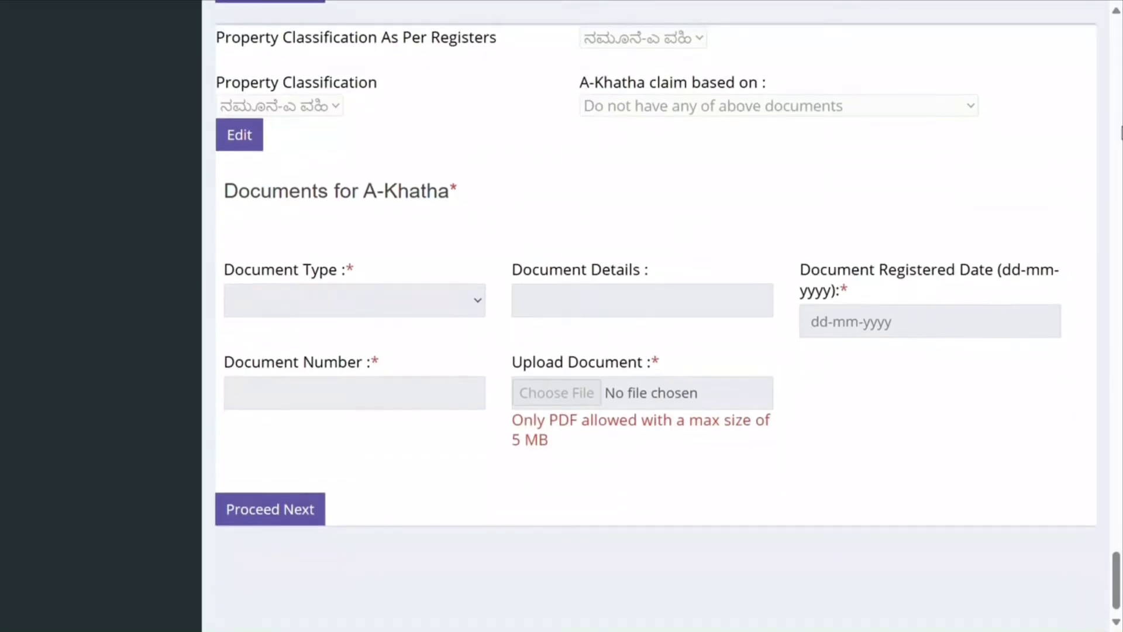
pyautogui.scroll(-1, 655, 316)
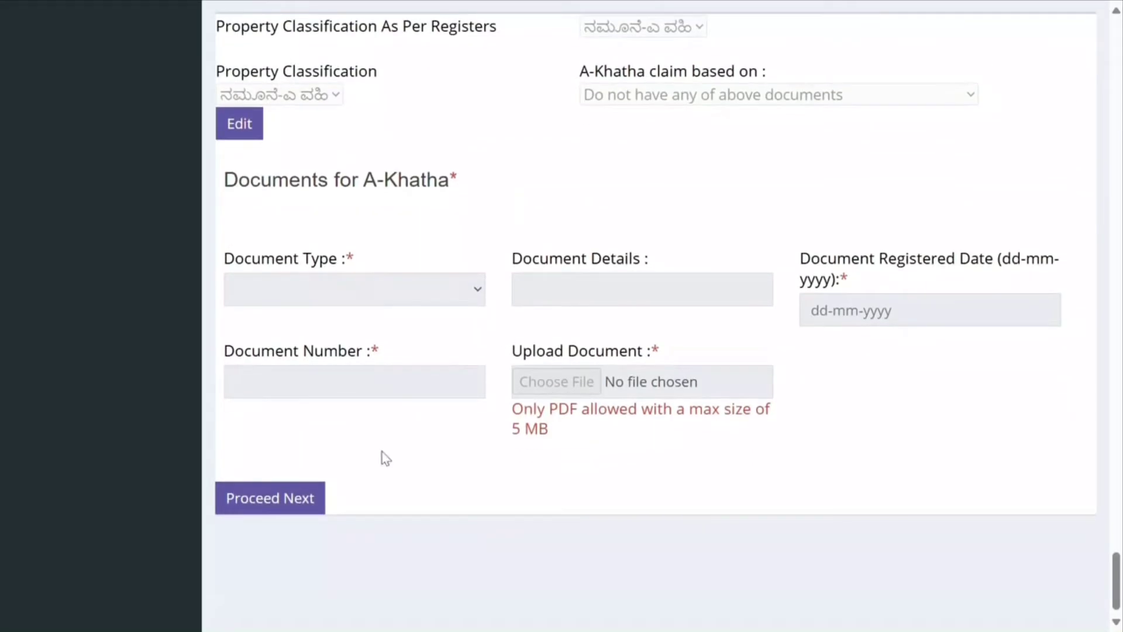
pyautogui.click(285, 492)
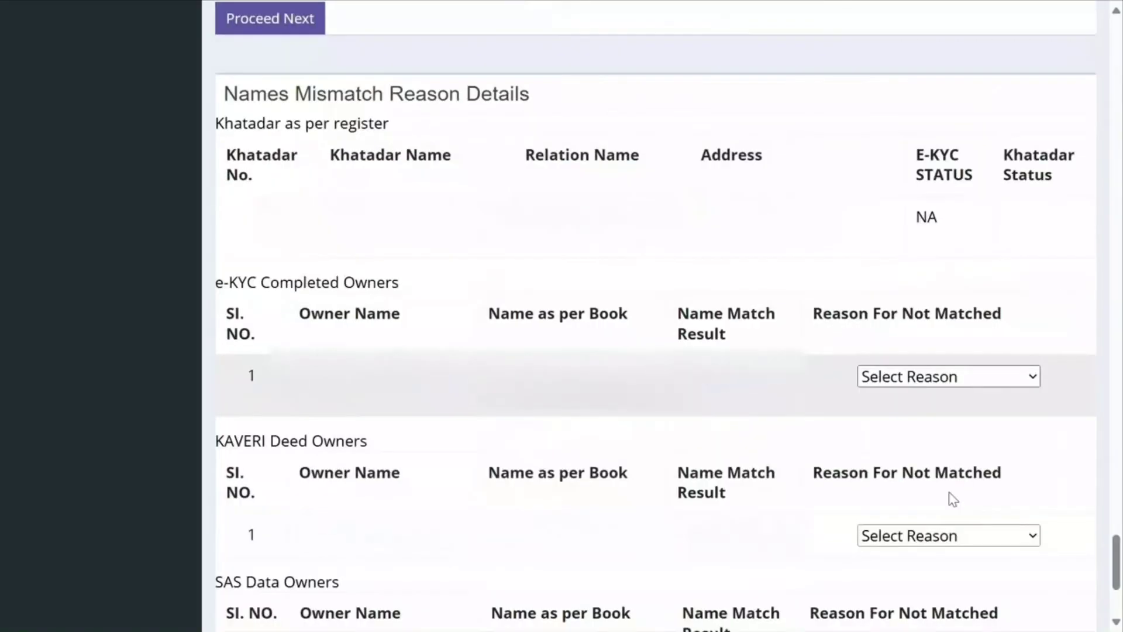
# Set the mismatch reason to Wrong Mis-Match for the e-KYC, KAVERI deed and SAS data owners, and save the reasons.
pyautogui.click(949, 492)
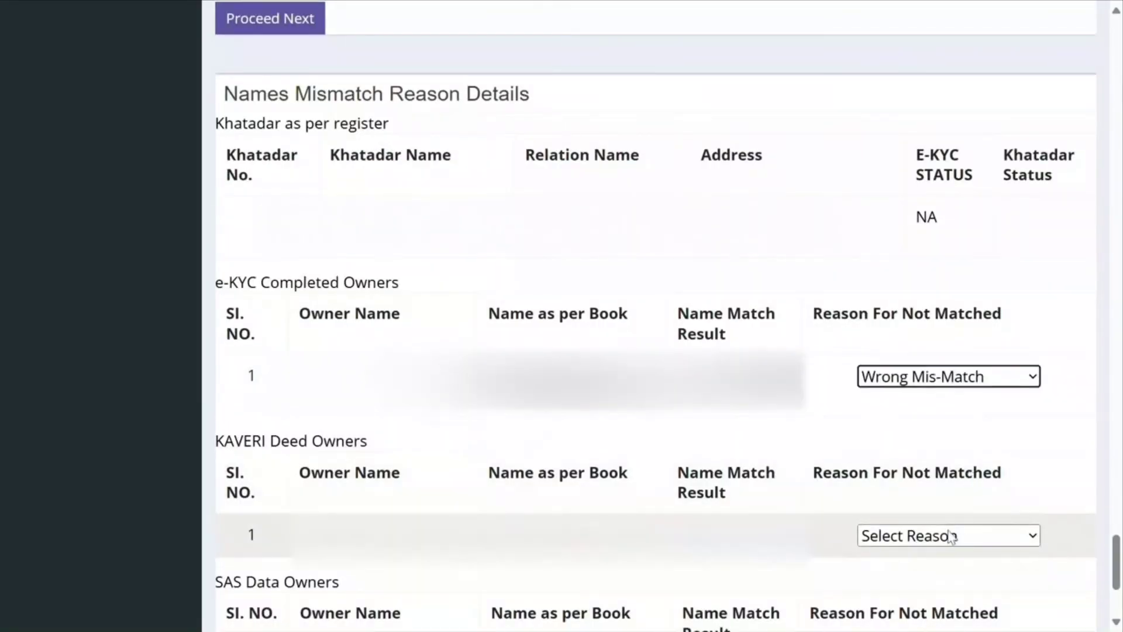
pyautogui.click(950, 536)
pyautogui.click(969, 458)
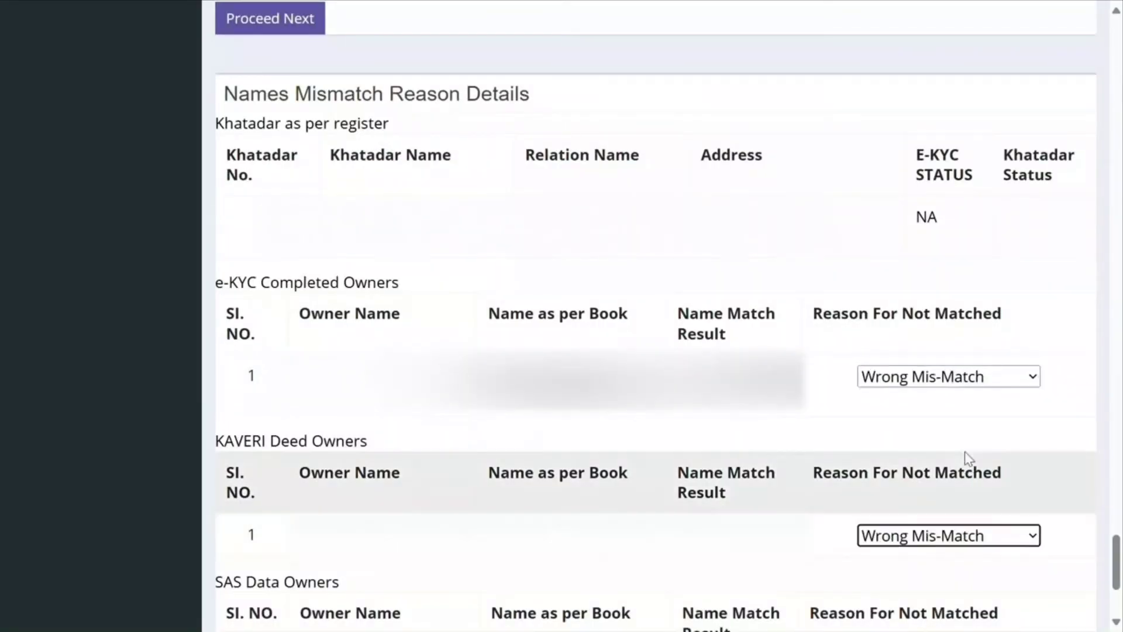
pyautogui.moveTo(1114, 537); pyautogui.dragTo(1116, 576)
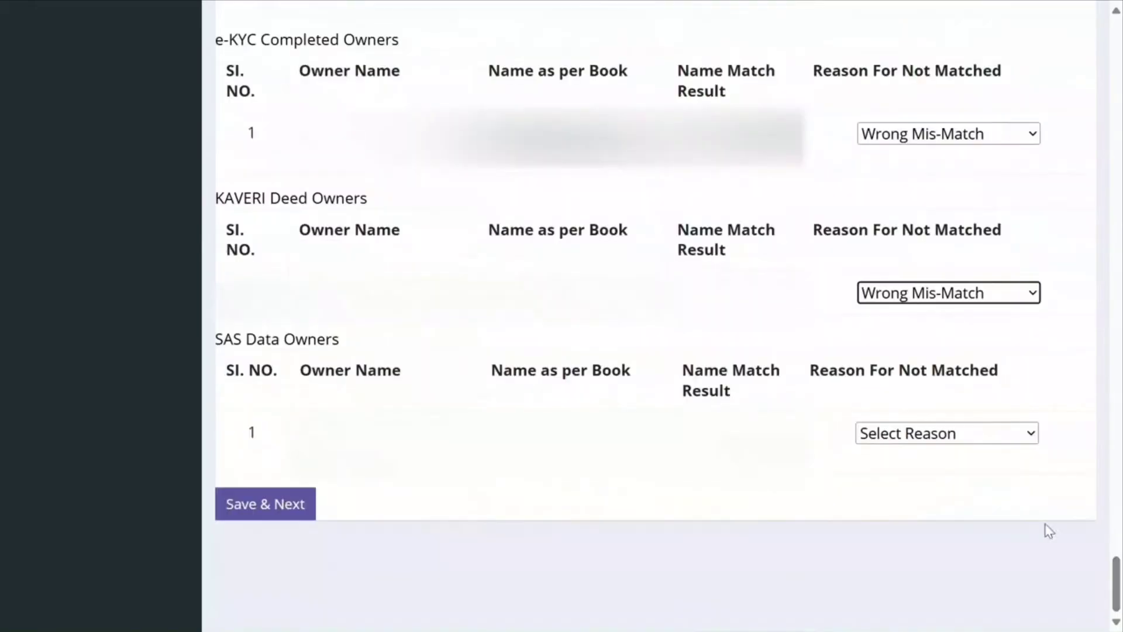
pyautogui.click(967, 444)
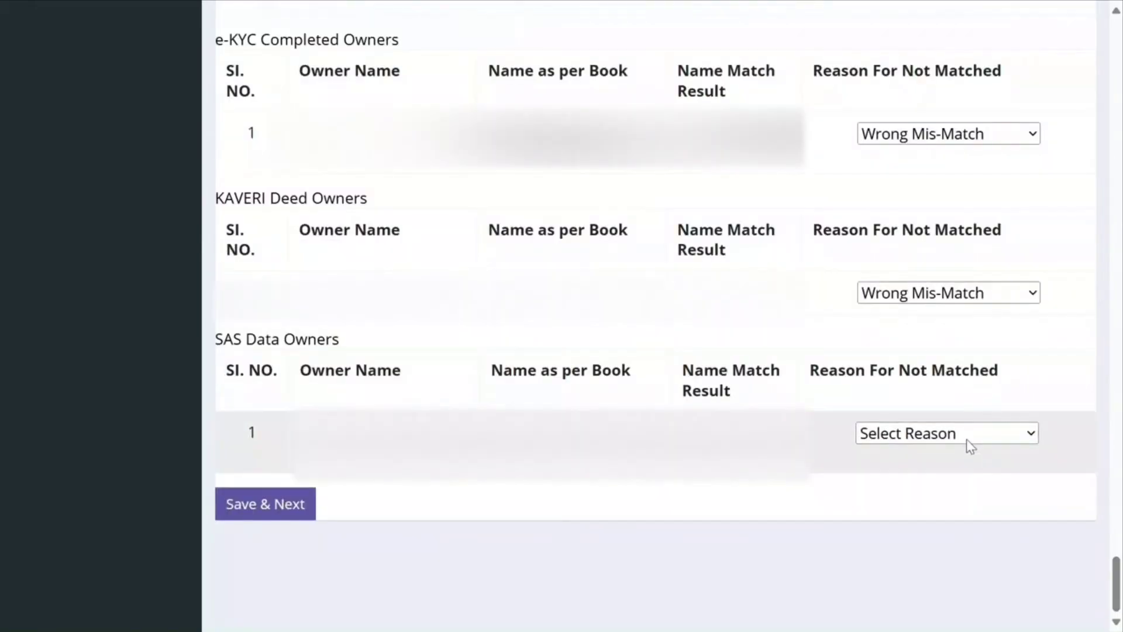
pyautogui.click(967, 353)
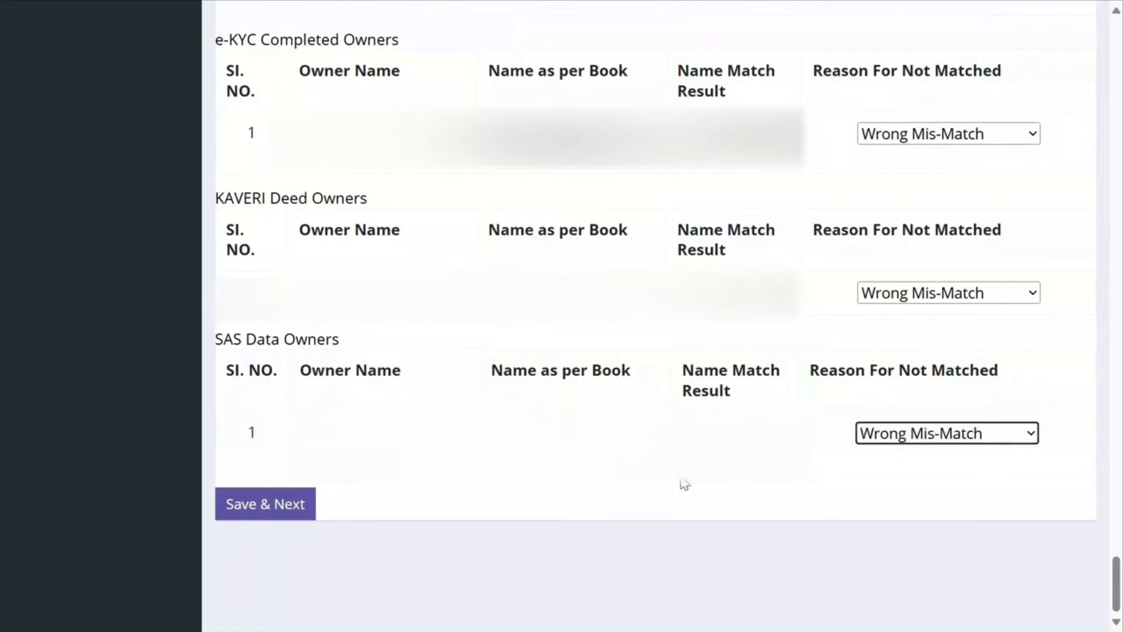
pyautogui.click(276, 512)
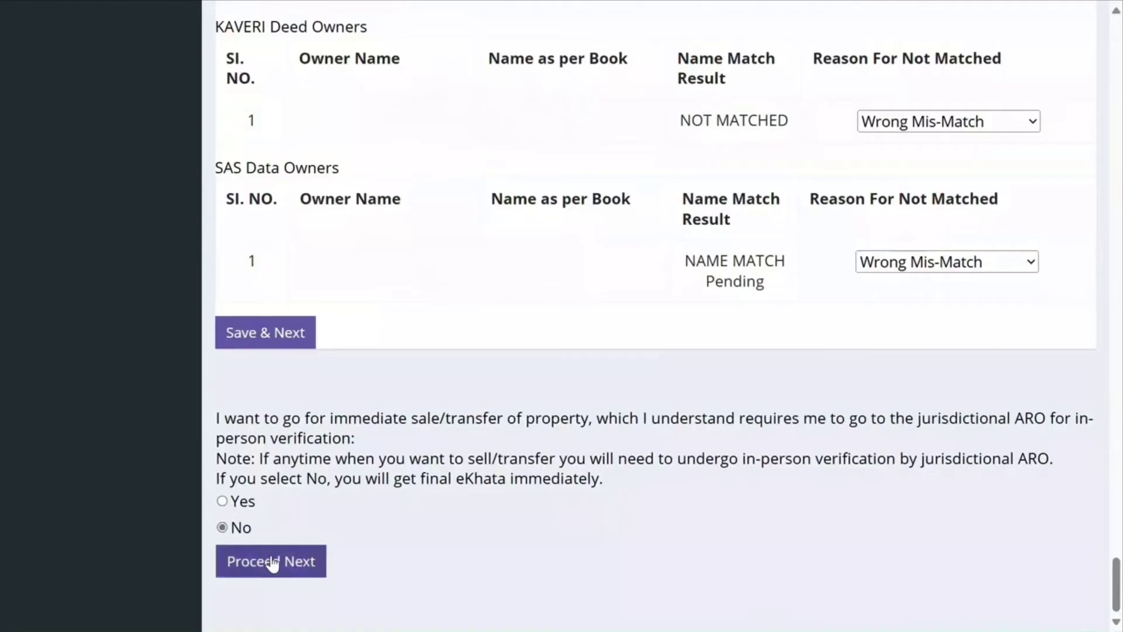
# Proceed with No for immediate sale or transfer, and verify the data with both declaration statements accepted.
pyautogui.click(272, 562)
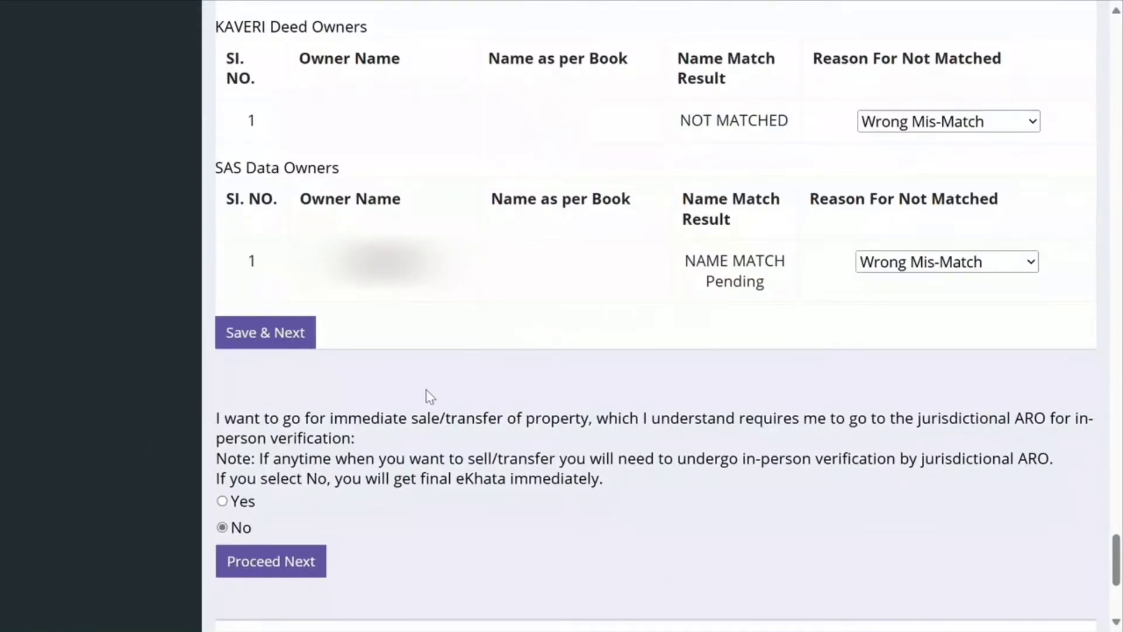
pyautogui.moveTo(1115, 547); pyautogui.dragTo(1116, 571)
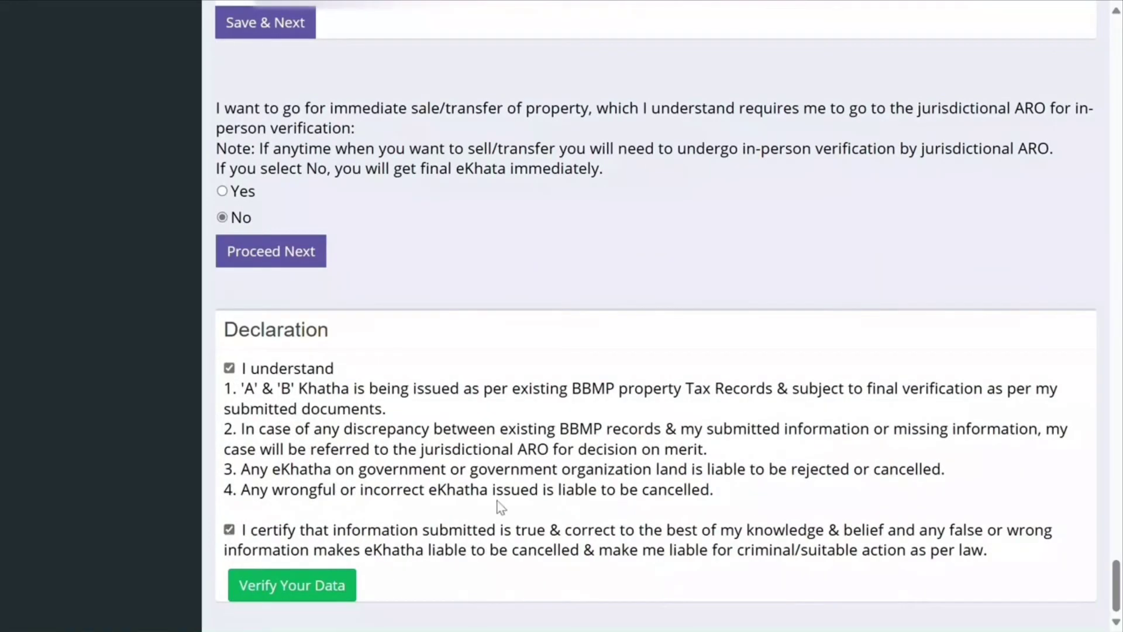
pyautogui.click(329, 590)
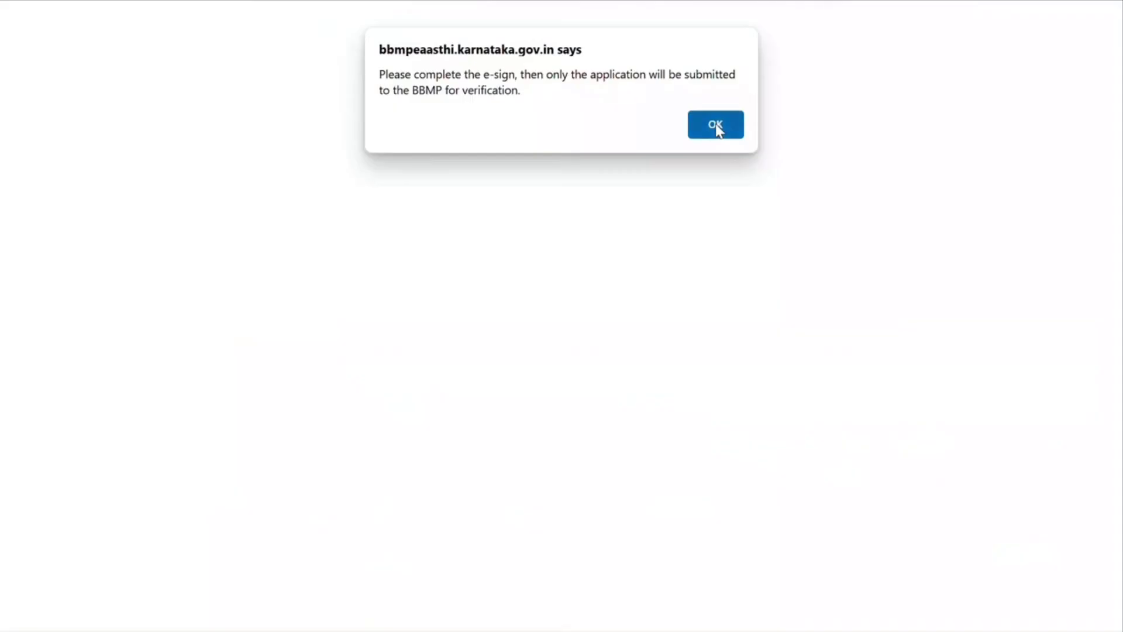
pyautogui.click(715, 124)
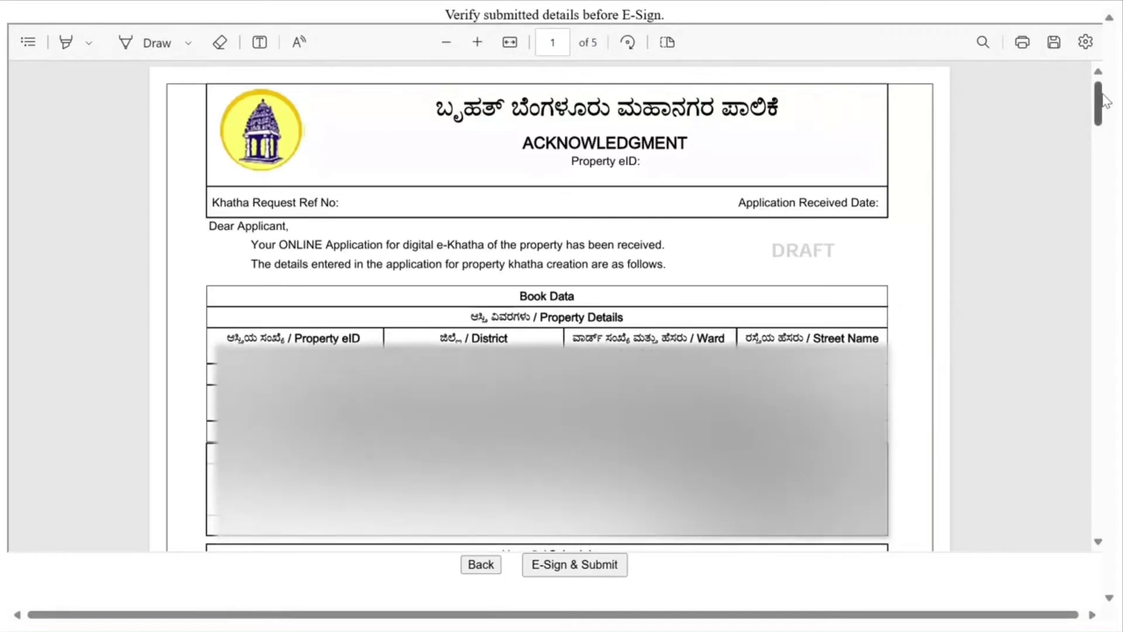
# Read through the five-page draft acknowledgment and send the application for e-signing.
pyautogui.moveTo(1105, 96); pyautogui.dragTo(1106, 122)
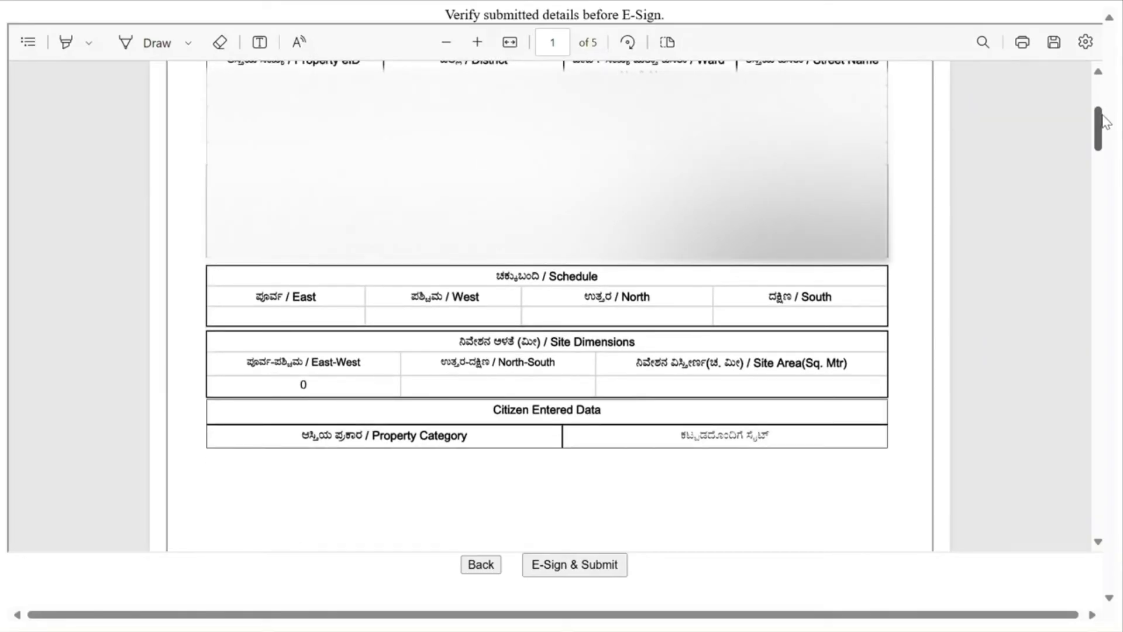
pyautogui.moveTo(1102, 121); pyautogui.dragTo(1099, 509)
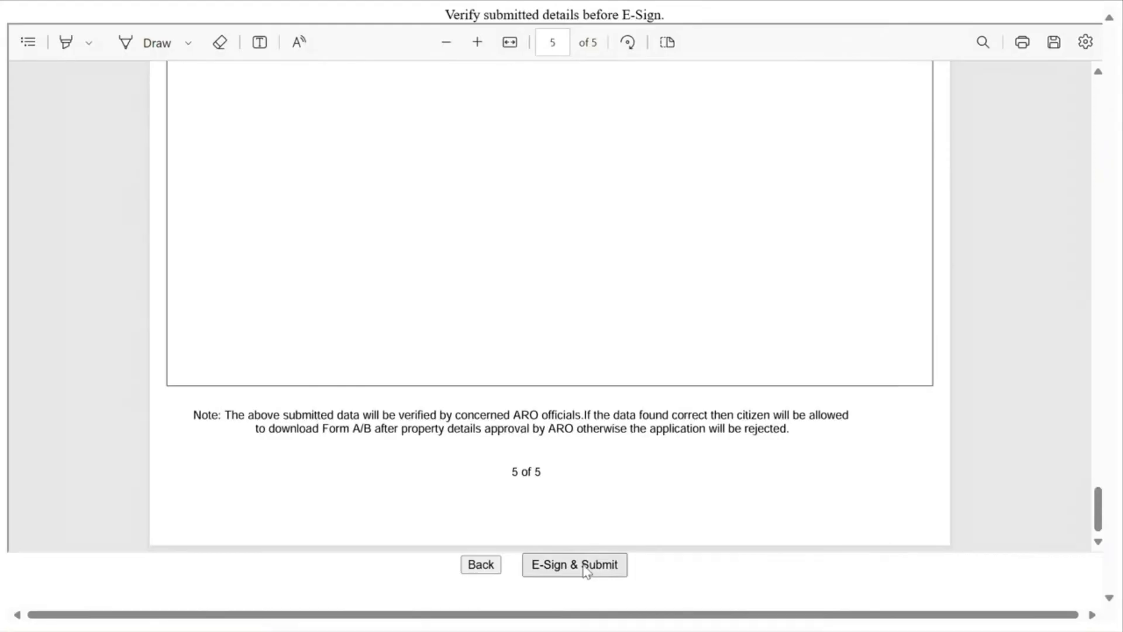
pyautogui.click(585, 566)
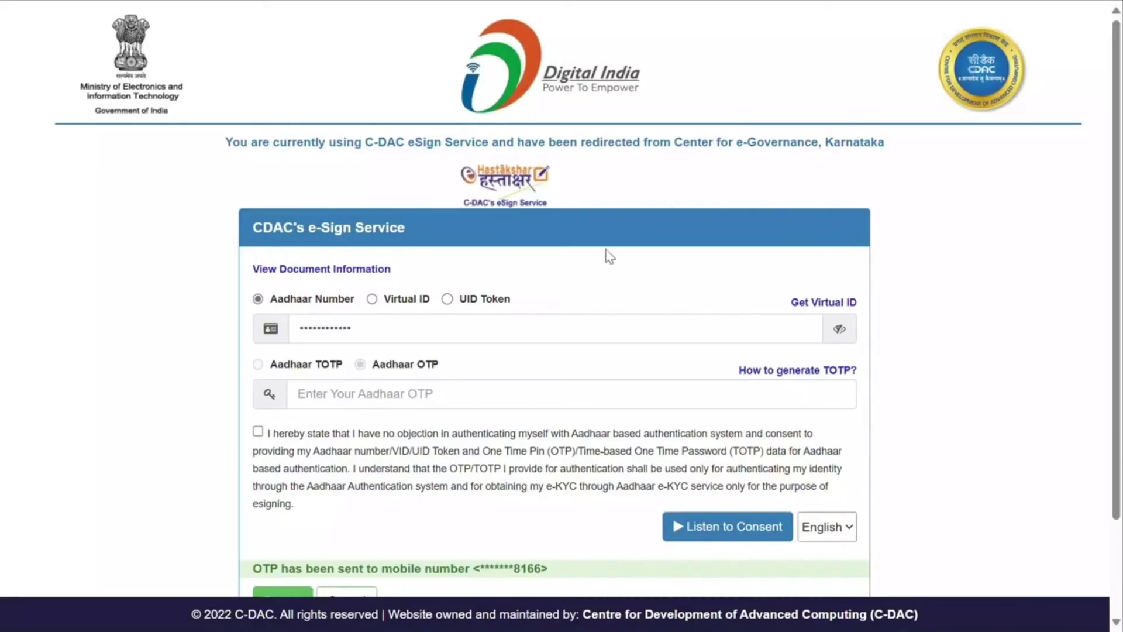
# Enter the Aadhaar OTP, consent to the Aadhaar-based authentication and submit the e-sign.
pyautogui.click(430, 405)
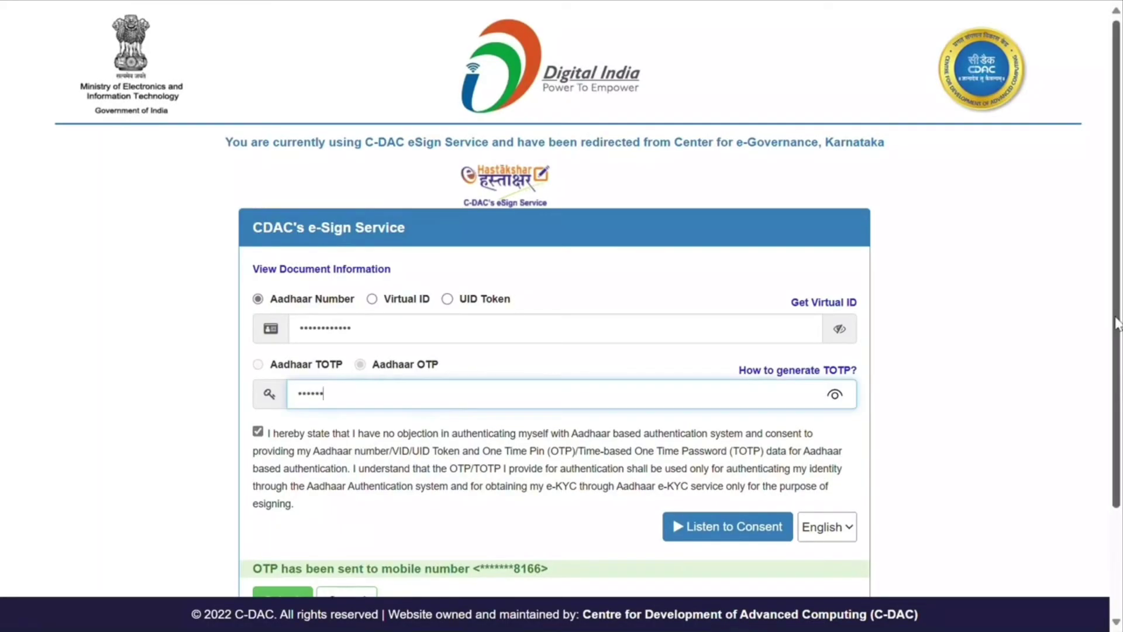
pyautogui.scroll(-1, 285, 553)
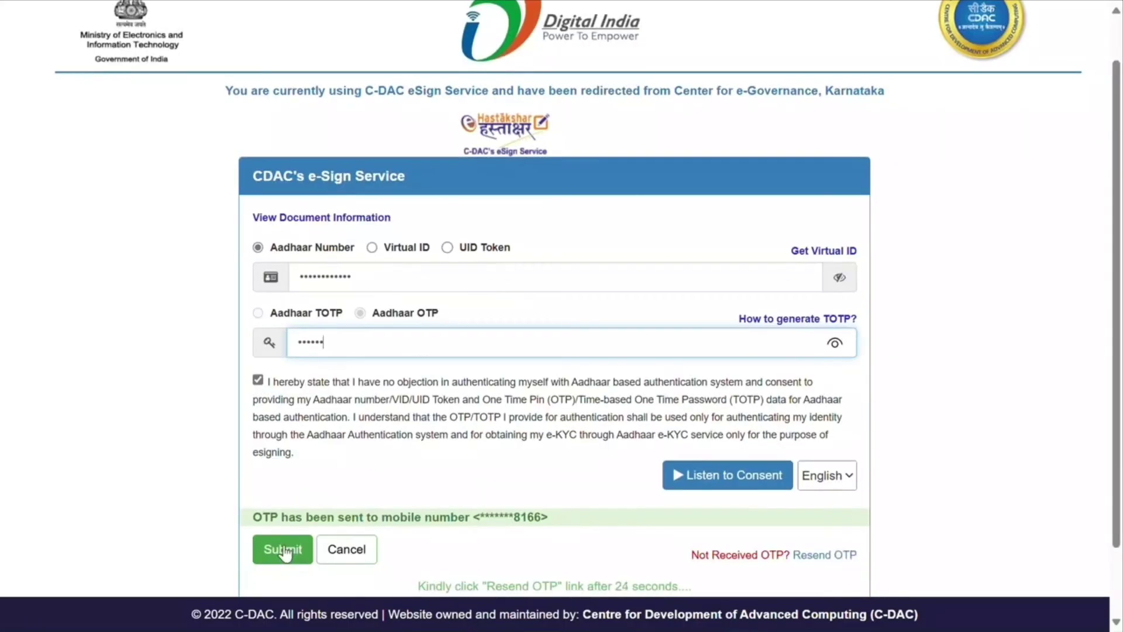
pyautogui.click(284, 550)
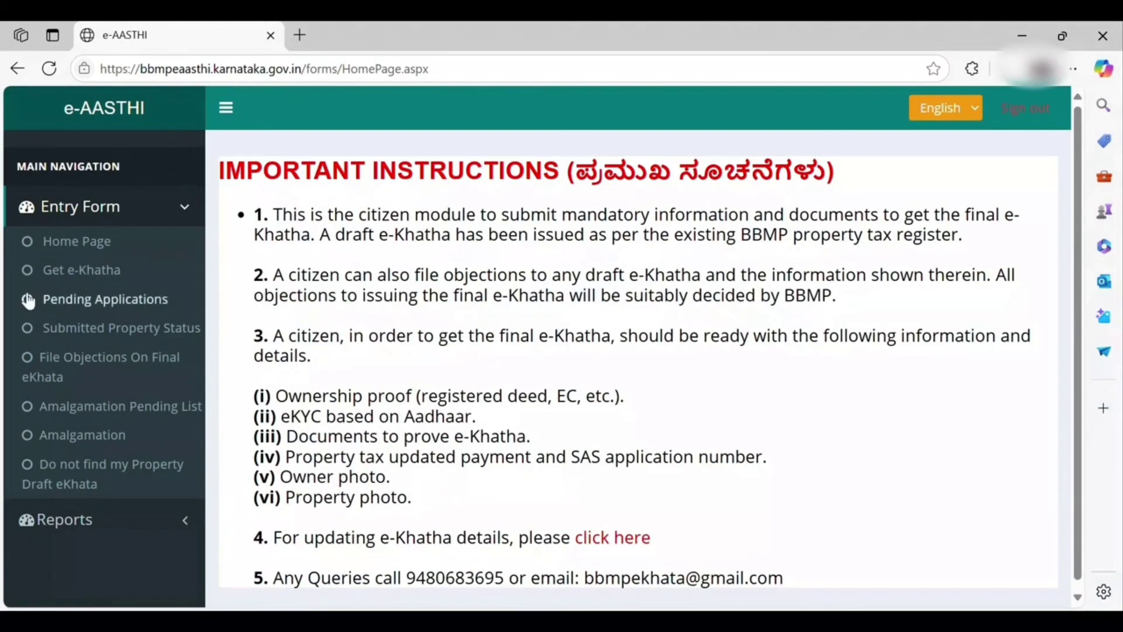
# Download the submitted application from Submitted Property Status and open its PDF.
pyautogui.click(87, 327)
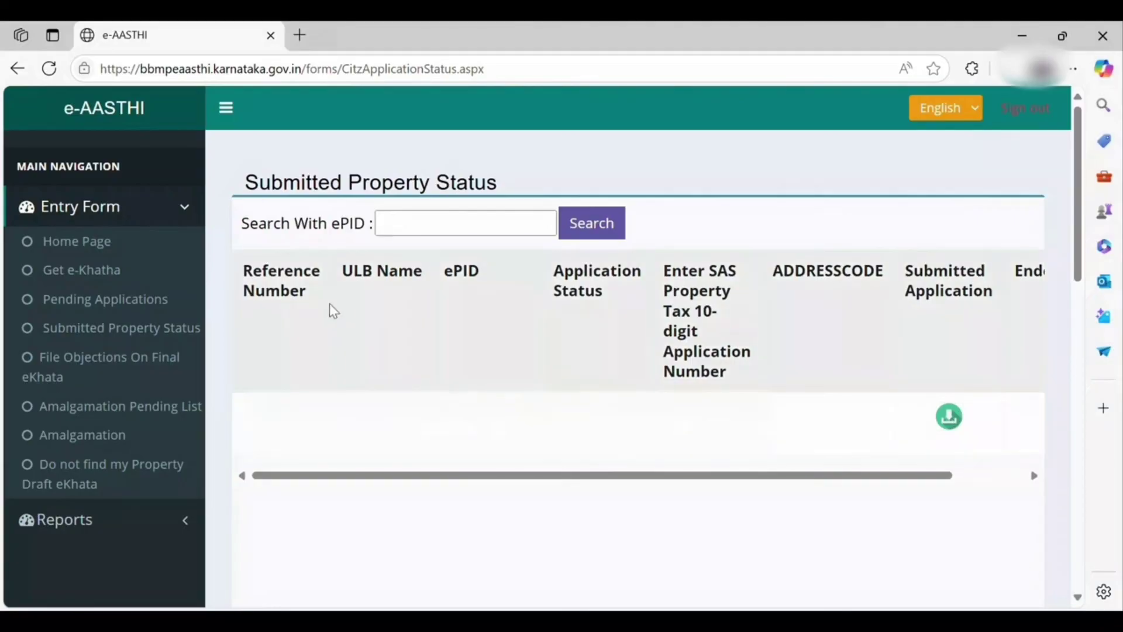
pyautogui.click(950, 417)
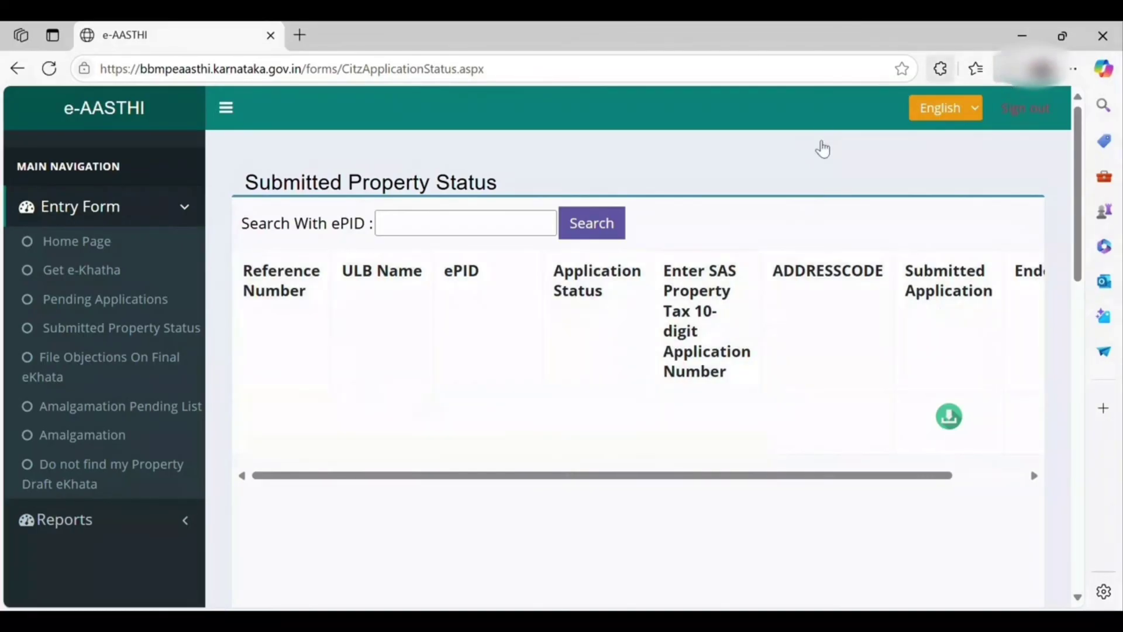
pyautogui.click(821, 144)
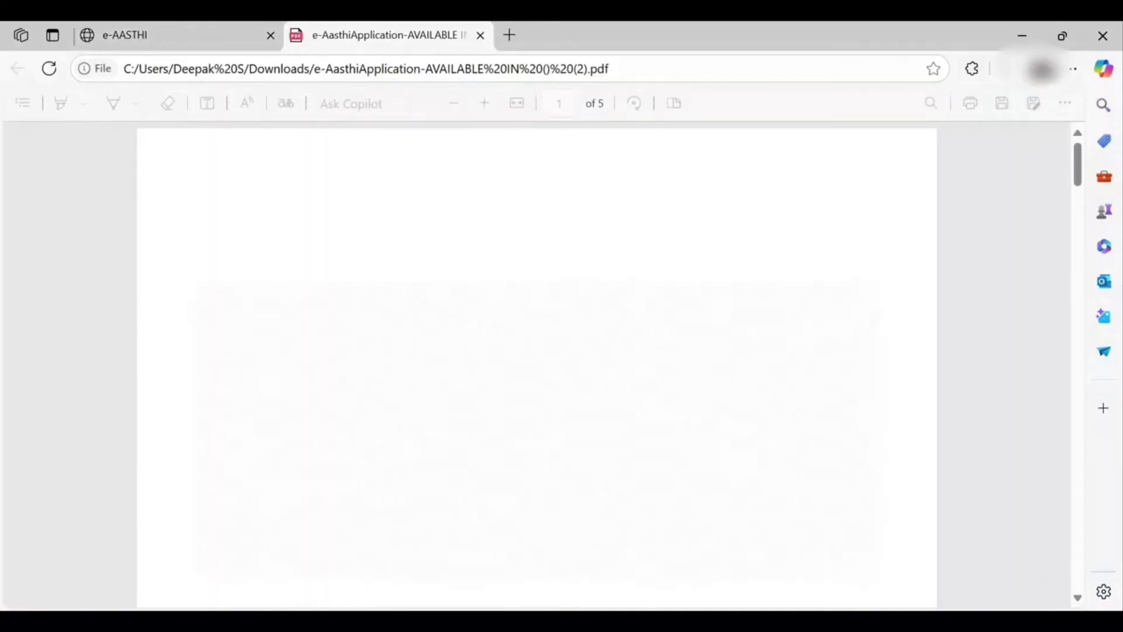